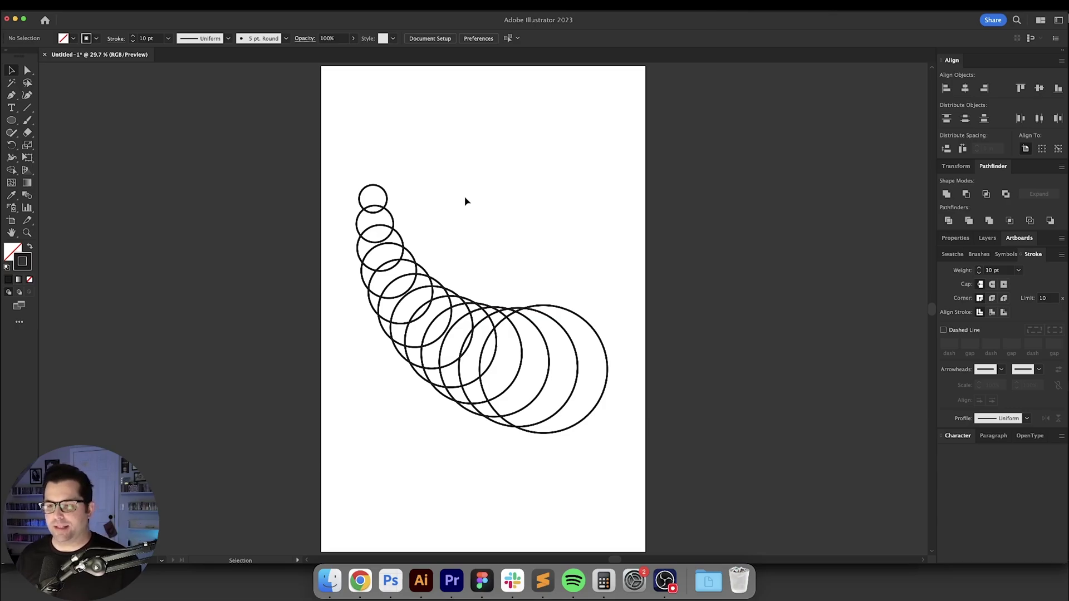
Step: Draw a small circle near the artboard's left edge and a level one about 3.32 in wide near the right edge
key(ctrl+z)
key(l)
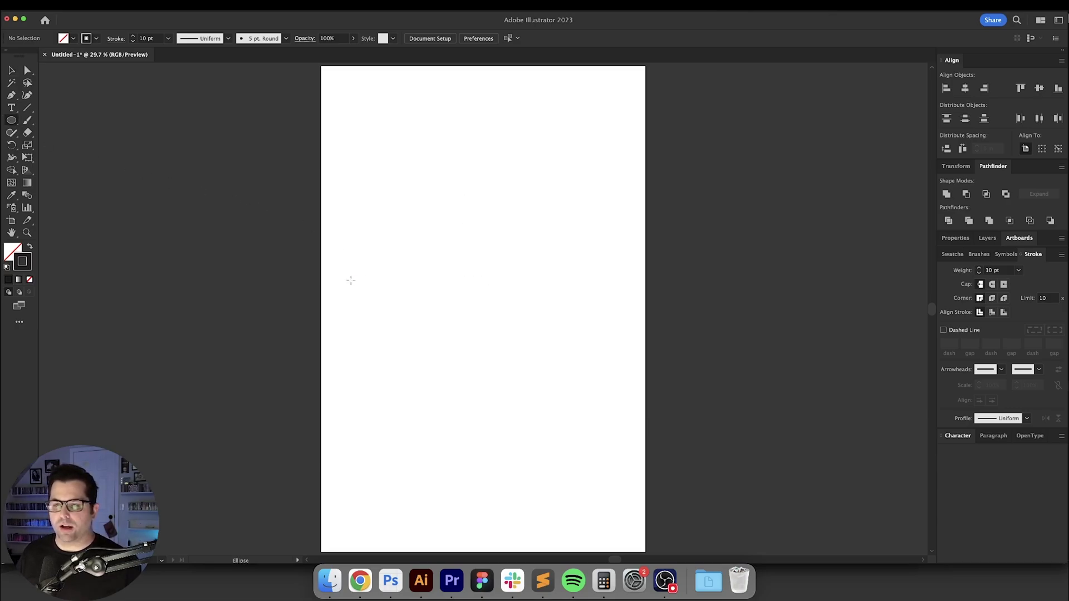
mouse_move(350, 280)
mouse_down()
mouse_move(361, 290)
mouse_move(568, 290)
mouse_move(541, 302)
mouse_up()
key(v)
click(357, 299)
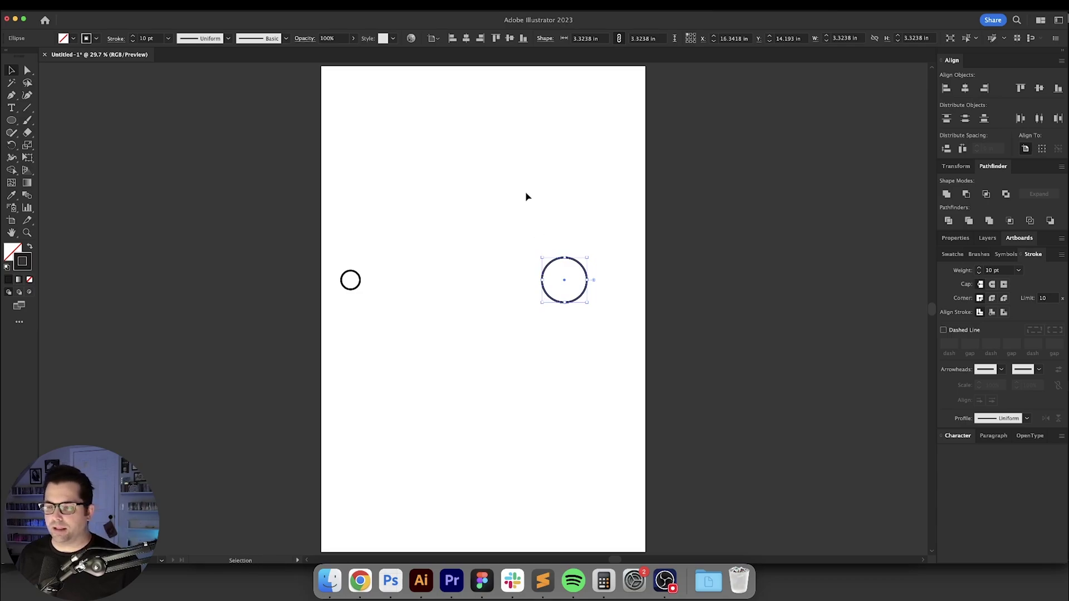
Step: Blend the small circle and the larger circle together
drag(338, 223, 591, 351)
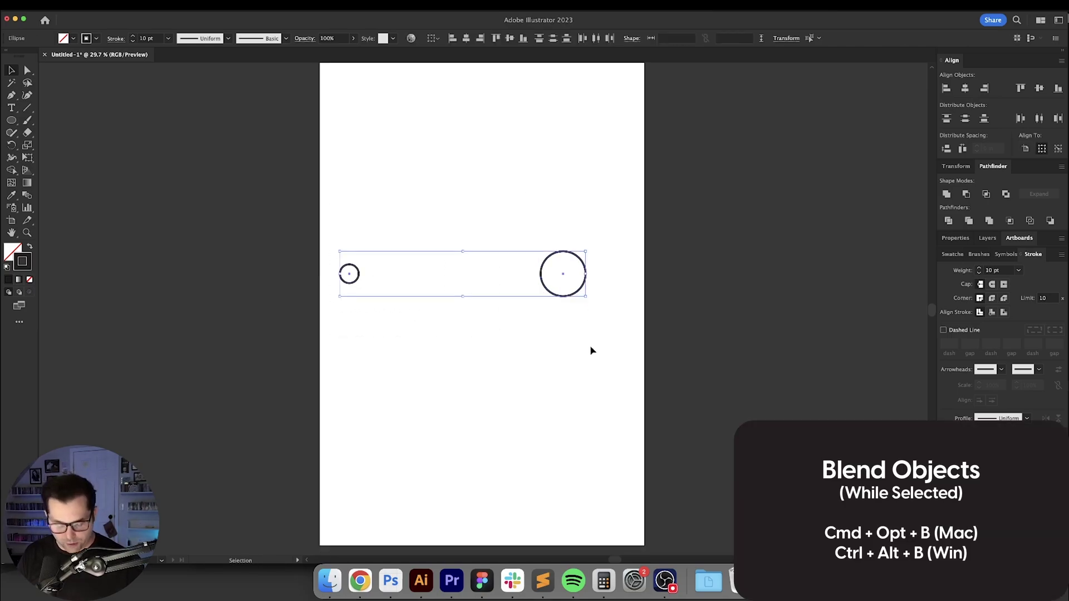
key(super+alt+b)
click(403, 209)
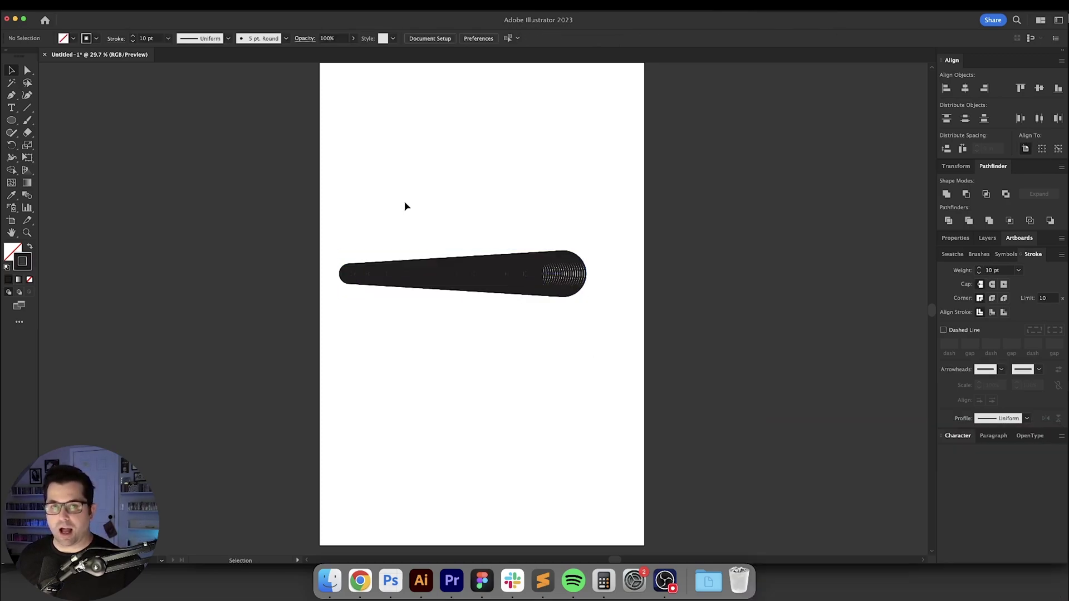
Step: Set the circle blend's spacing to 18 specified steps
drag(490, 292, 513, 329)
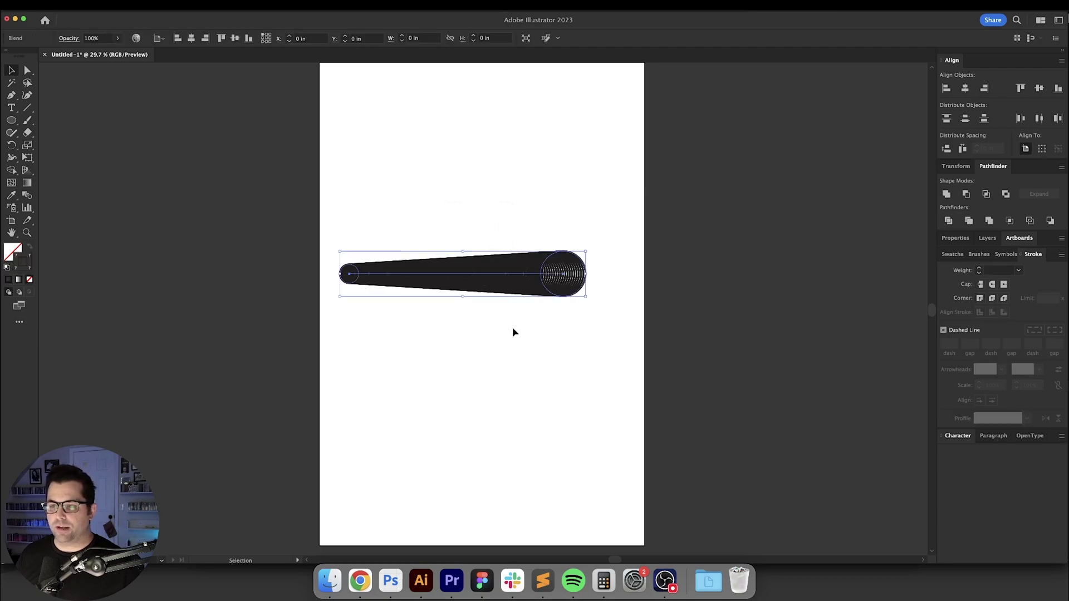
double_click(27, 196)
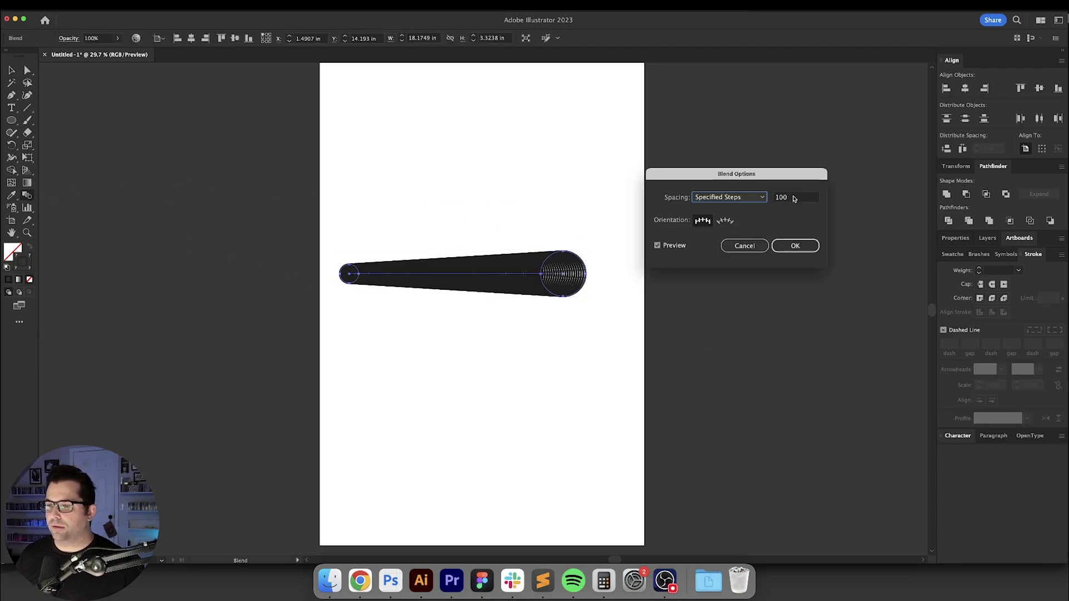
click(794, 197)
key(BackSpace)
key(BackSpace)
key(BackSpace)
text(30)
key(Tab)
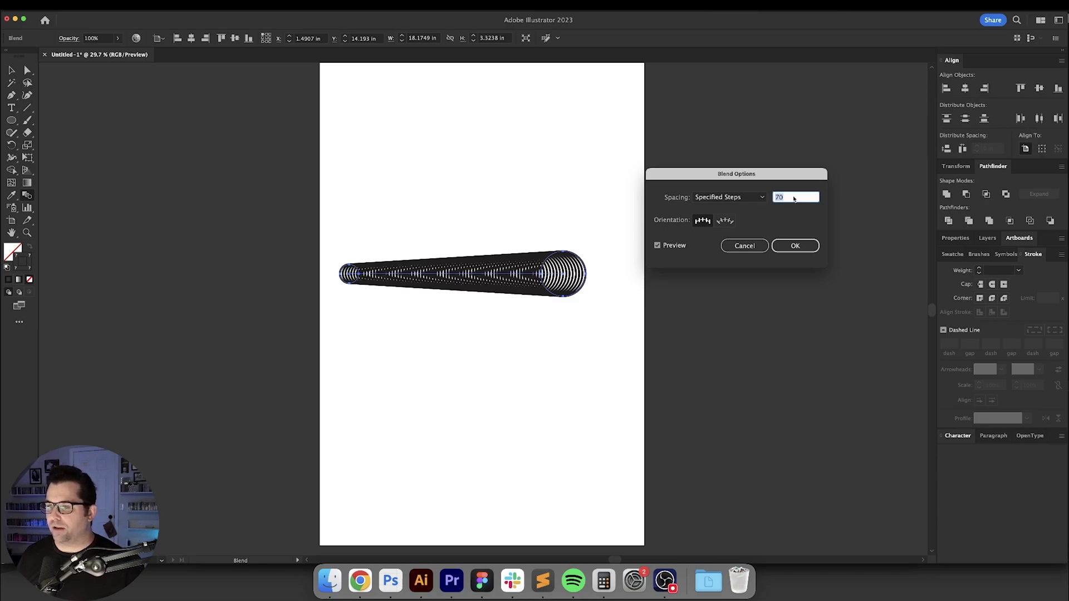
text(20)
key(Tab)
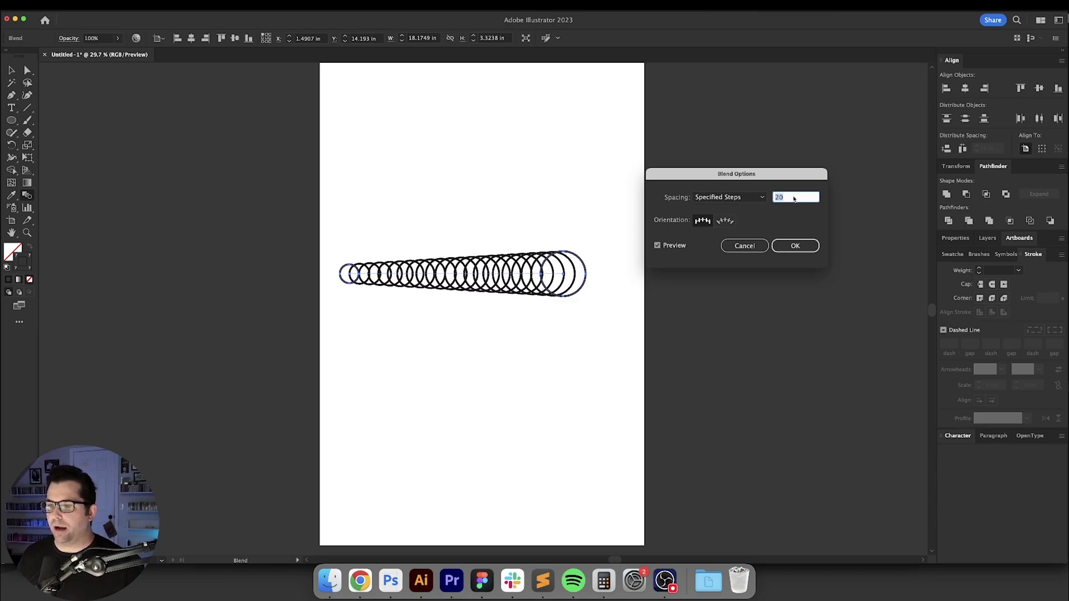
text(18)
key(Tab)
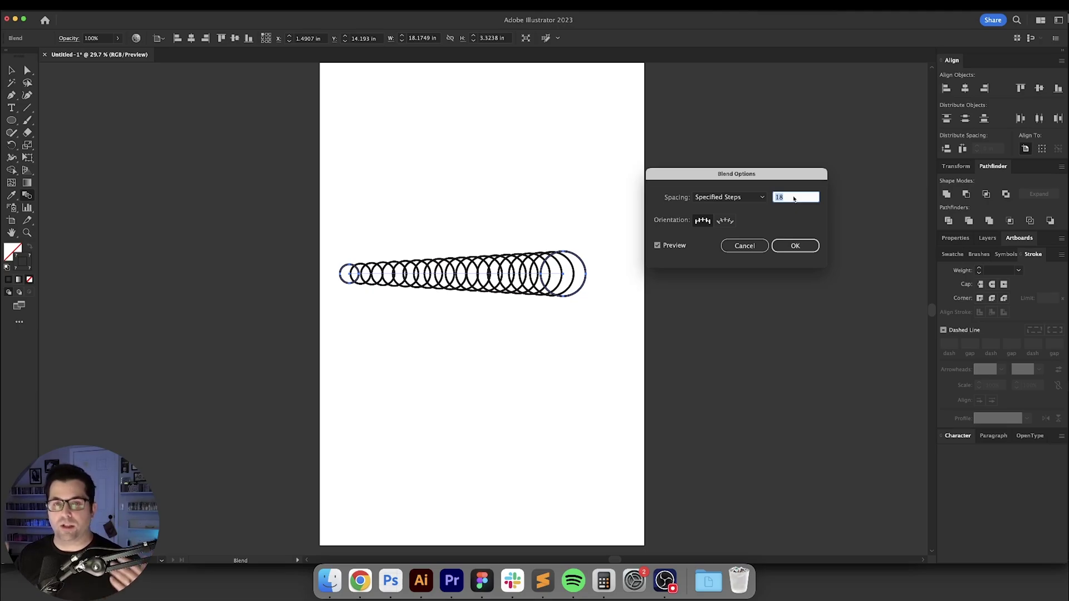
click(784, 244)
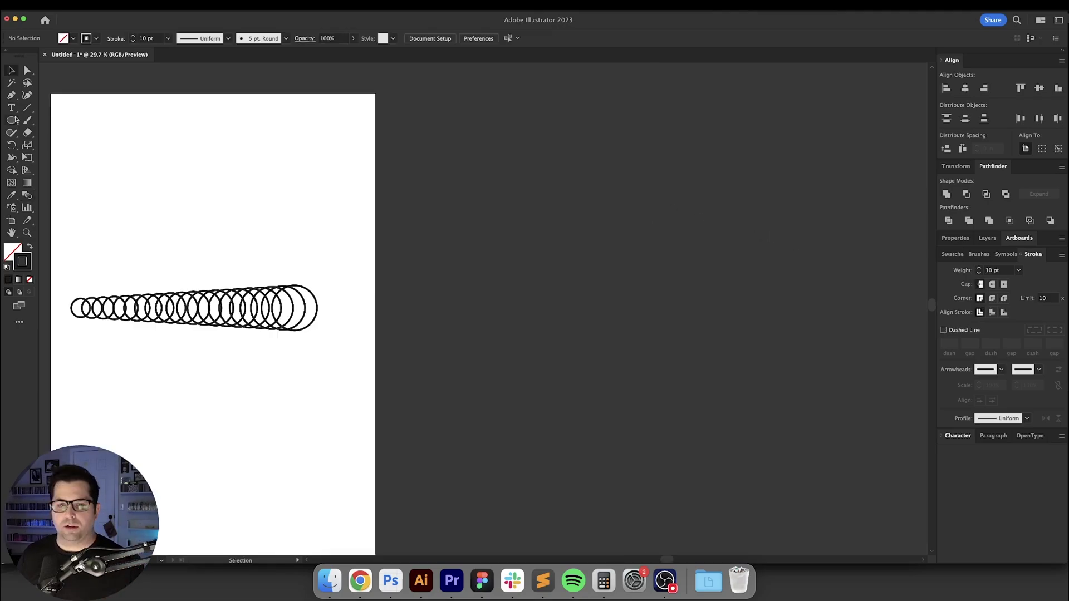
Step: Draw a large unfilled circle on the empty canvas beside the artboard's right edge
click(12, 119)
scroll(339, 210, down, 2)
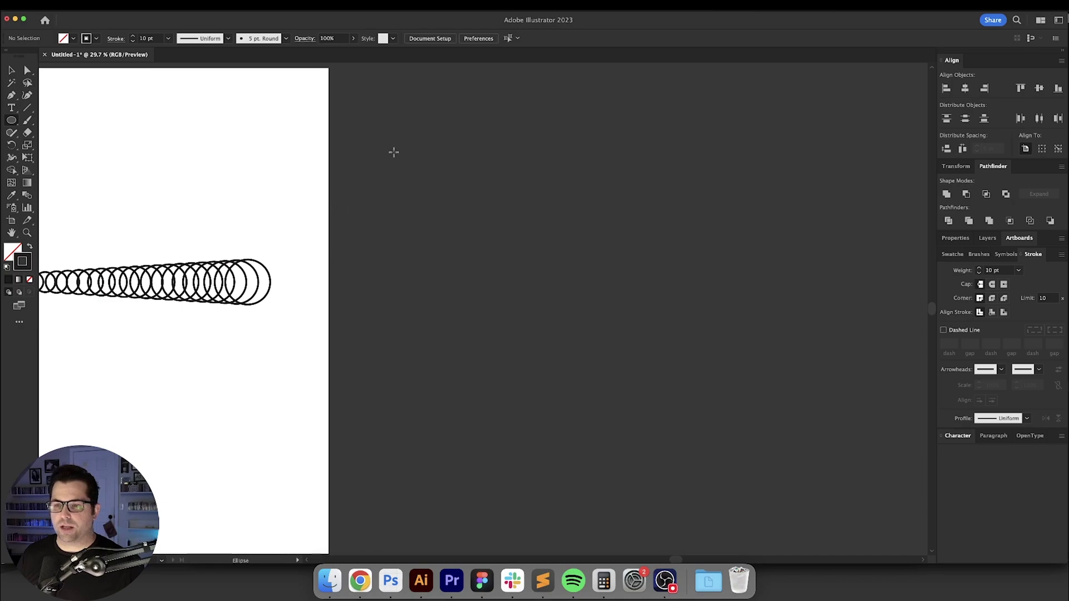
drag(394, 150, 693, 367)
key(v)
click(751, 393)
scroll(763, 430, right, 2)
Step: Delete the large circle's lower-right and upper-right segments and the remaining upper-left one, leaving only the lower-left quarter arc
key(a)
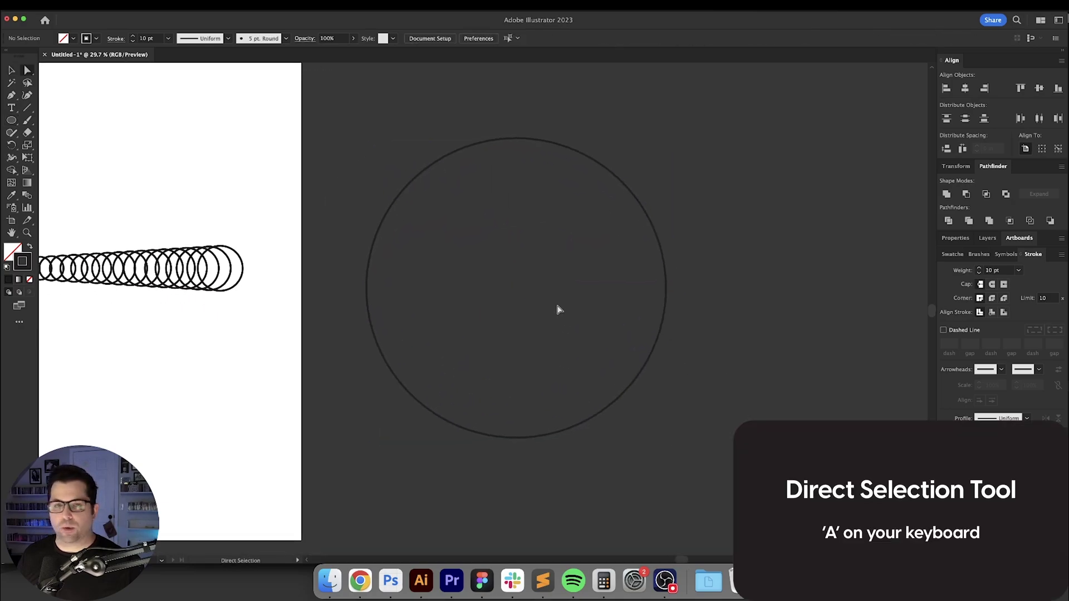
drag(560, 310, 687, 424)
key(BackSpace)
click(707, 330)
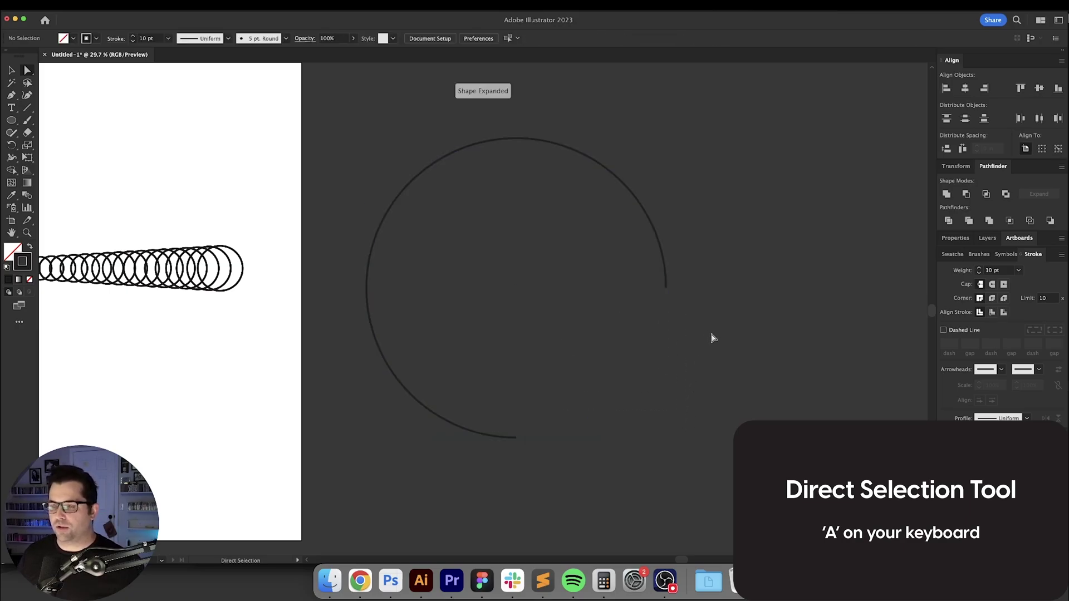
click(649, 256)
key(BackSpace)
click(563, 178)
Step: Move the circle blend off the artboard to its right and place the quarter arc on the artboard's lower half
key(v)
scroll(546, 198, left, 5)
drag(546, 389, 232, 410)
scroll(368, 382, left, 6)
click(418, 278)
drag(416, 278, 794, 227)
drag(499, 285, 326, 430)
drag(359, 248, 447, 398)
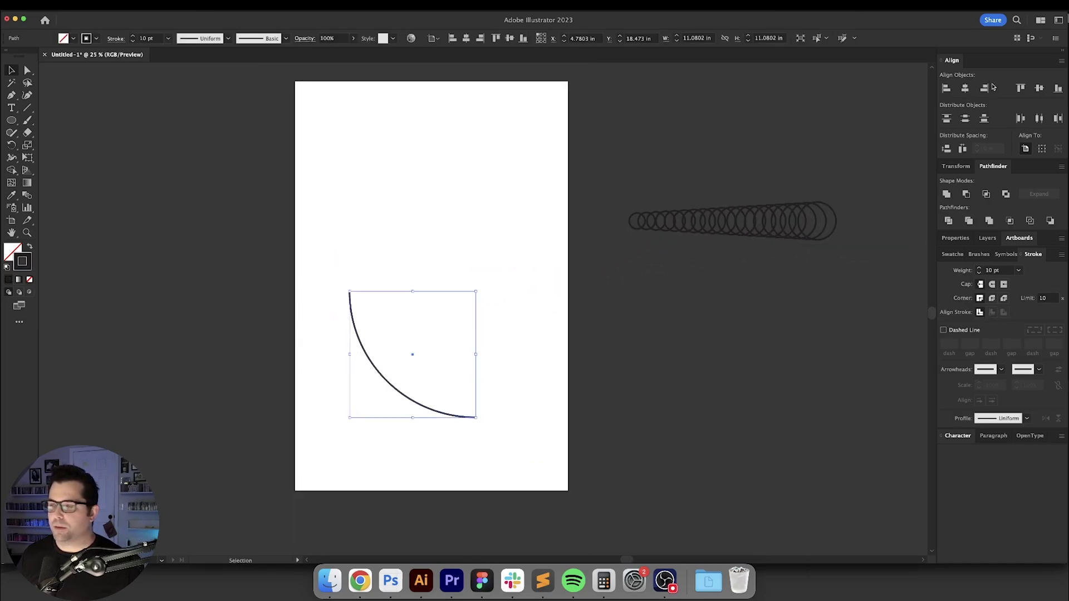
Step: Align the arc to the artboard's left and bottom edges, and move it 2 in horizontally and -2 in vertically
click(946, 88)
click(1057, 88)
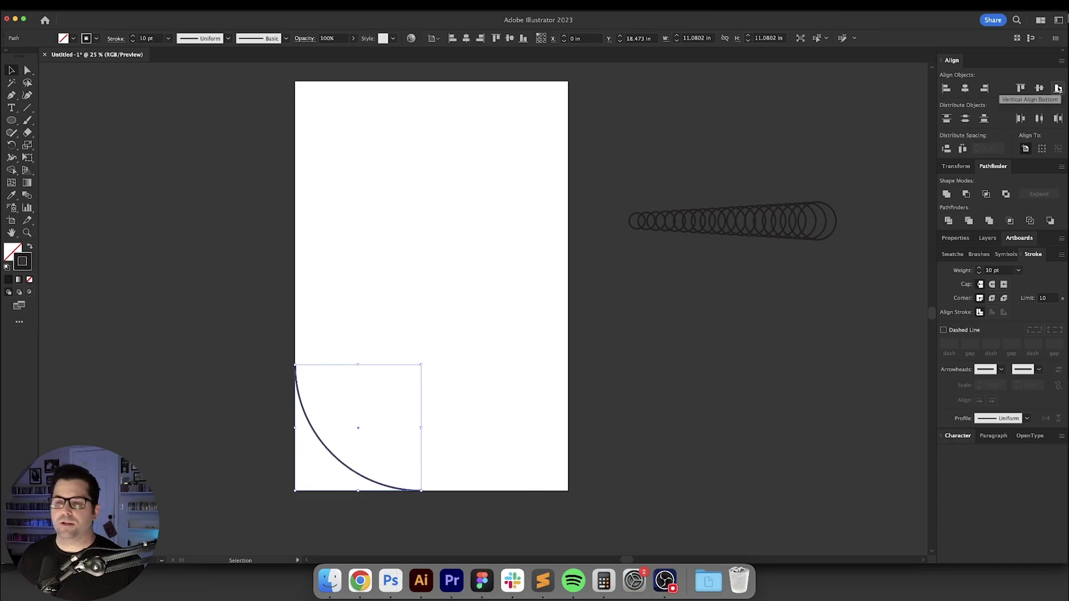
key(Return)
key(Tab)
key(Tab)
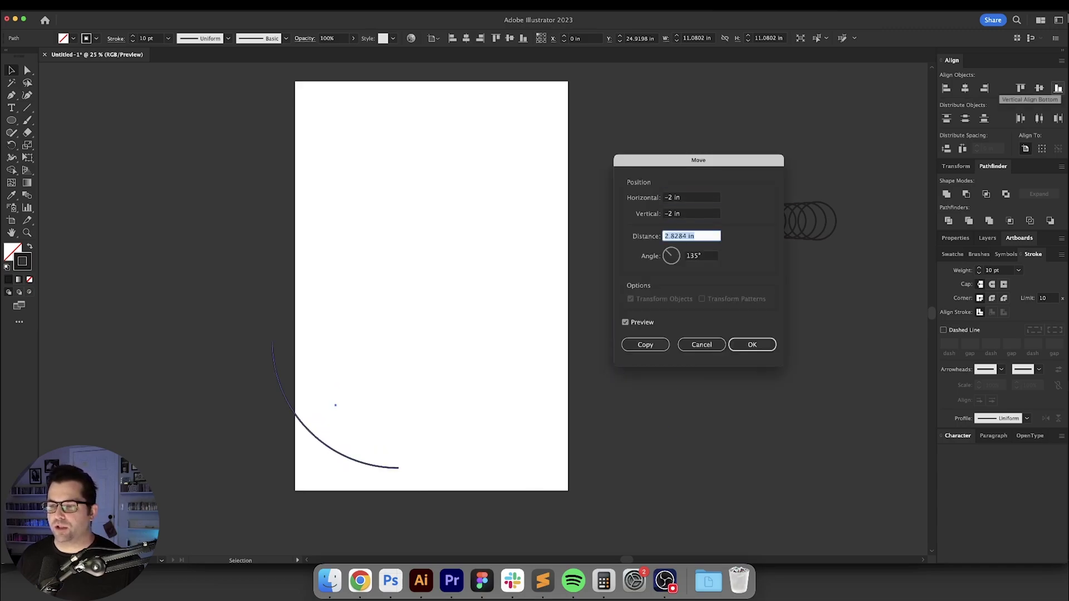
key(shift+Tab)
key(shift+Tab)
key(Up)
key(Up)
key(Up)
key(Up)
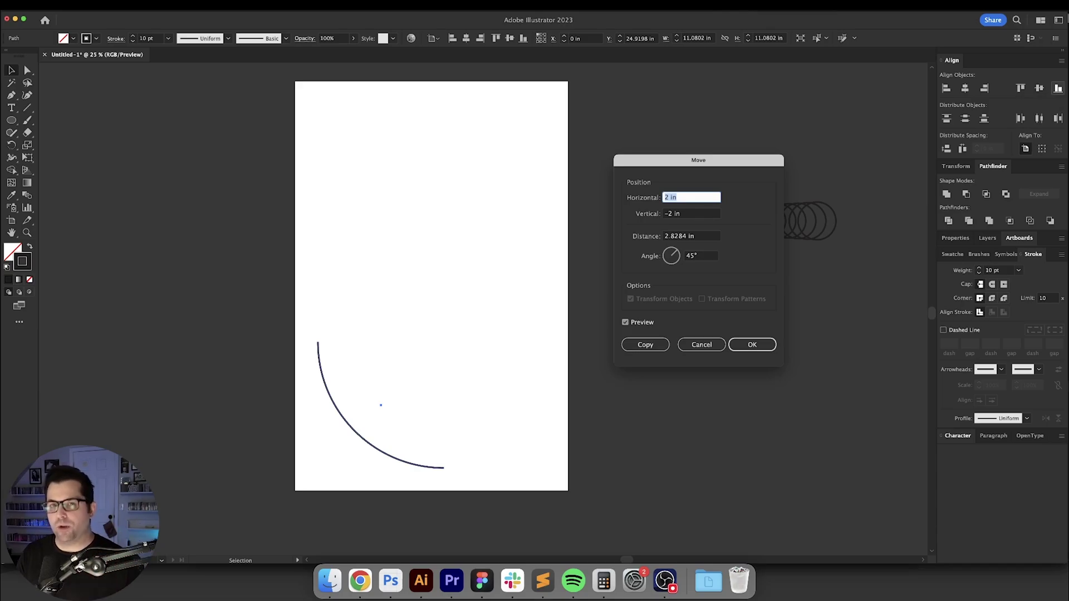
key(Return)
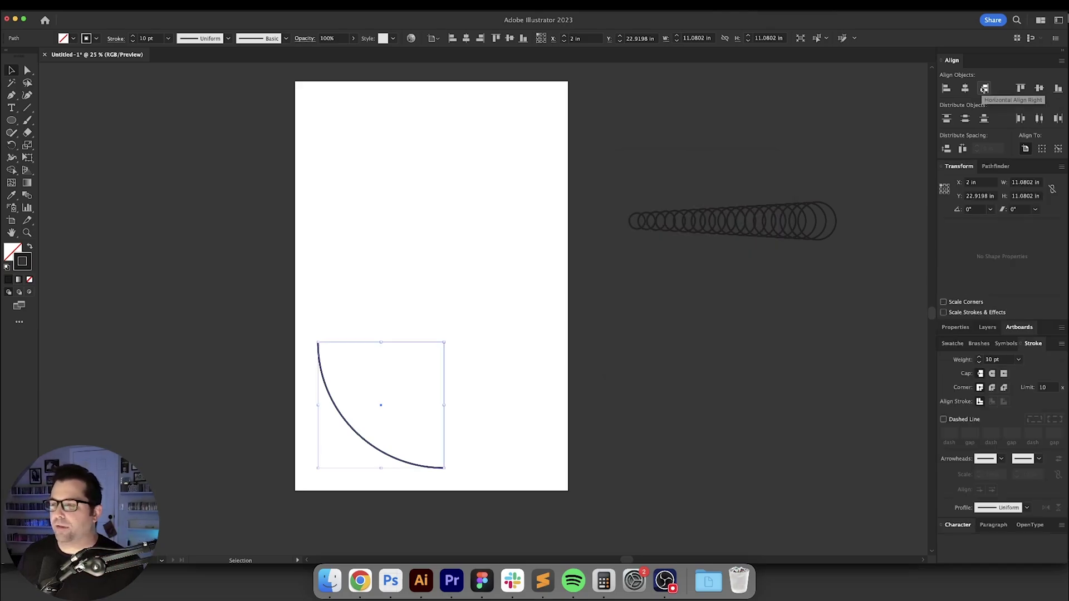
Step: Align the arc to the artboard's right edge and move it -2 in horizontally
click(984, 88)
key(Return)
text(-2)
key(Tab)
key(Tab)
key(Return)
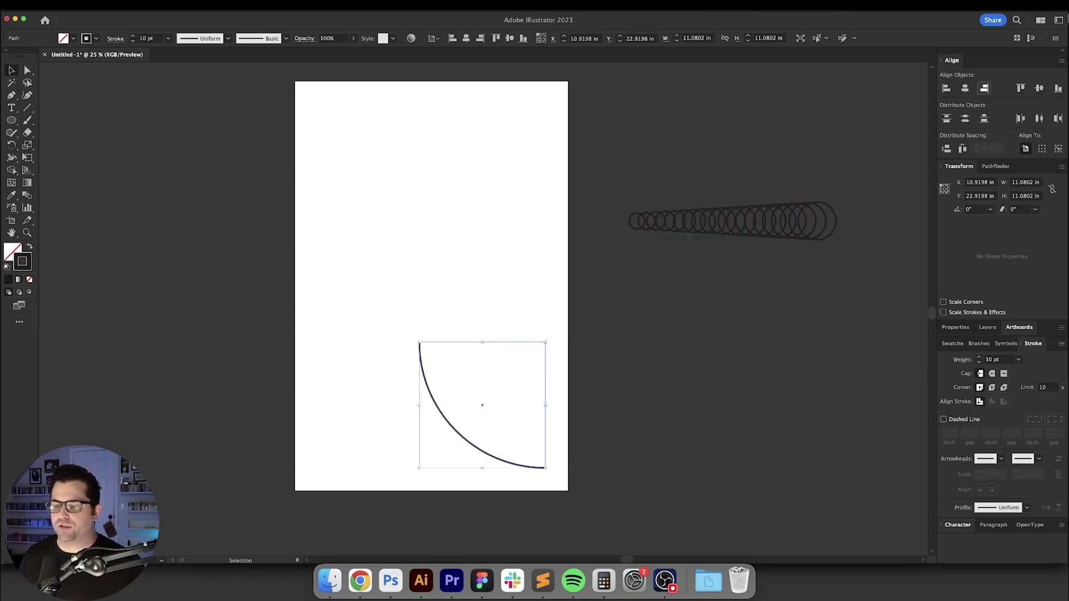
click(310, 301)
Step: Set the arc's width to 20 in from its bottom-right reference point, with width and height proportions unlinked
drag(315, 255, 543, 450)
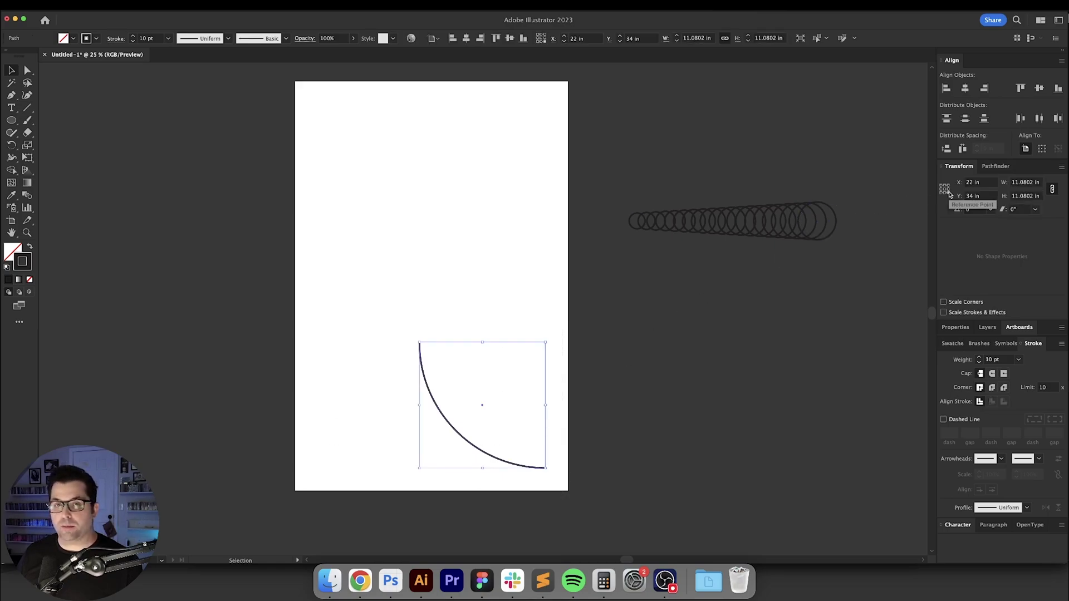
click(1052, 190)
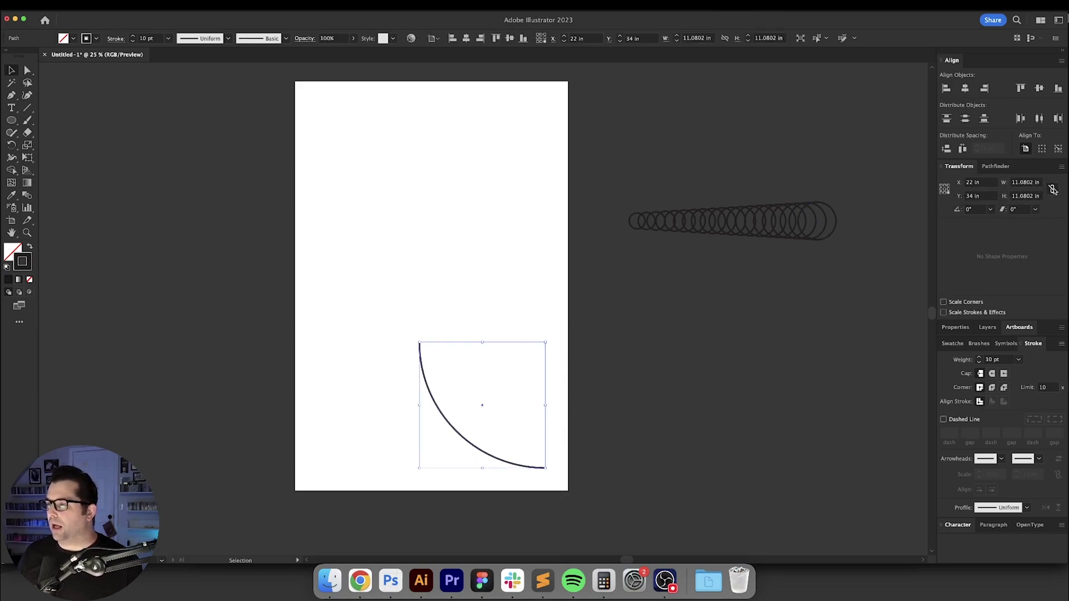
click(1032, 182)
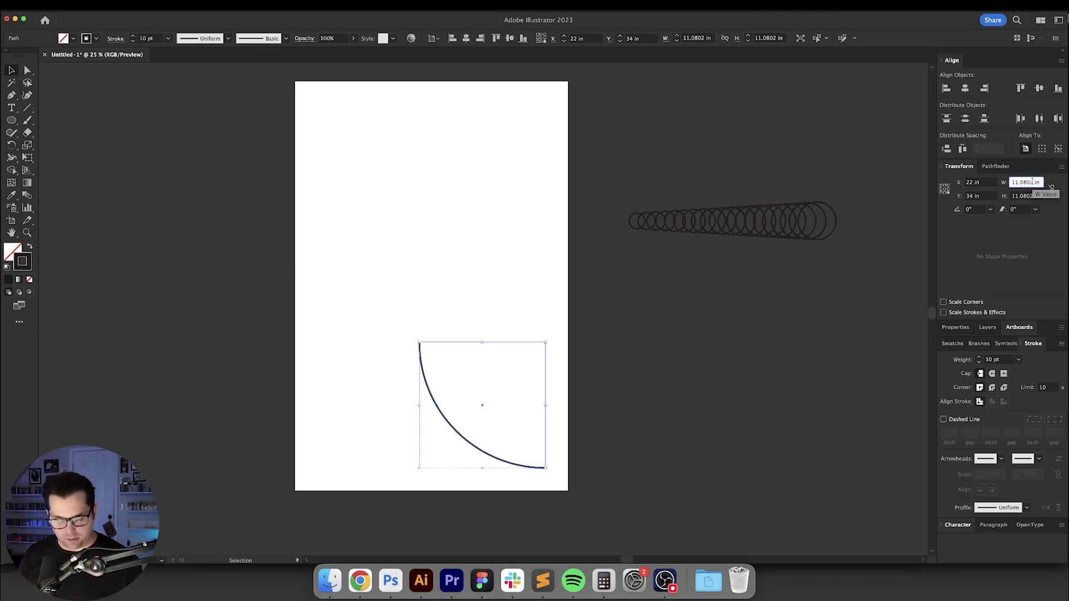
text(20)
key(Return)
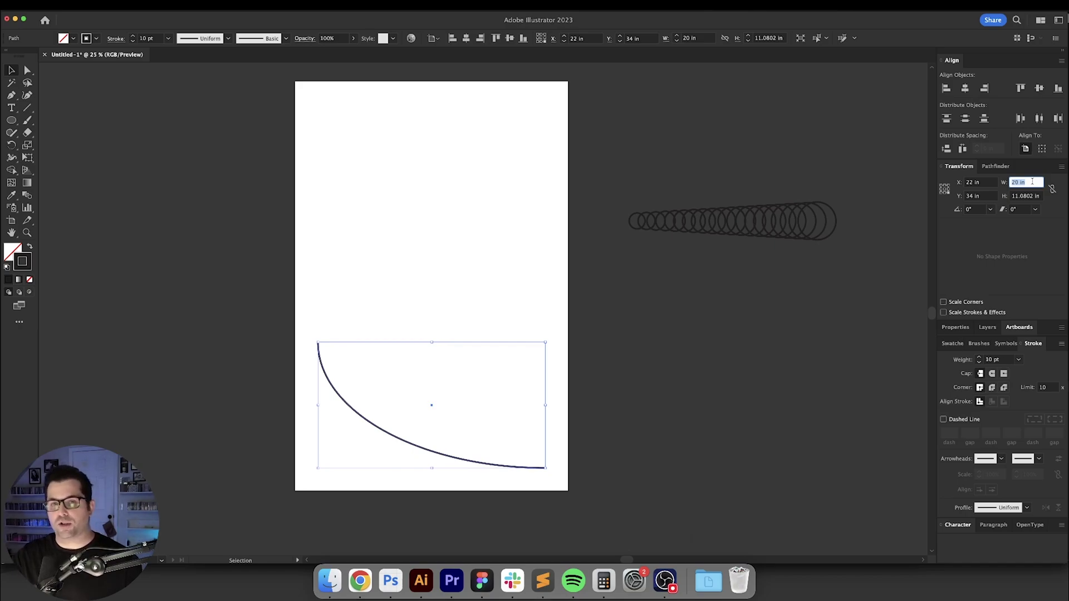
Step: Set the arc's height to 32 in
key(Tab)
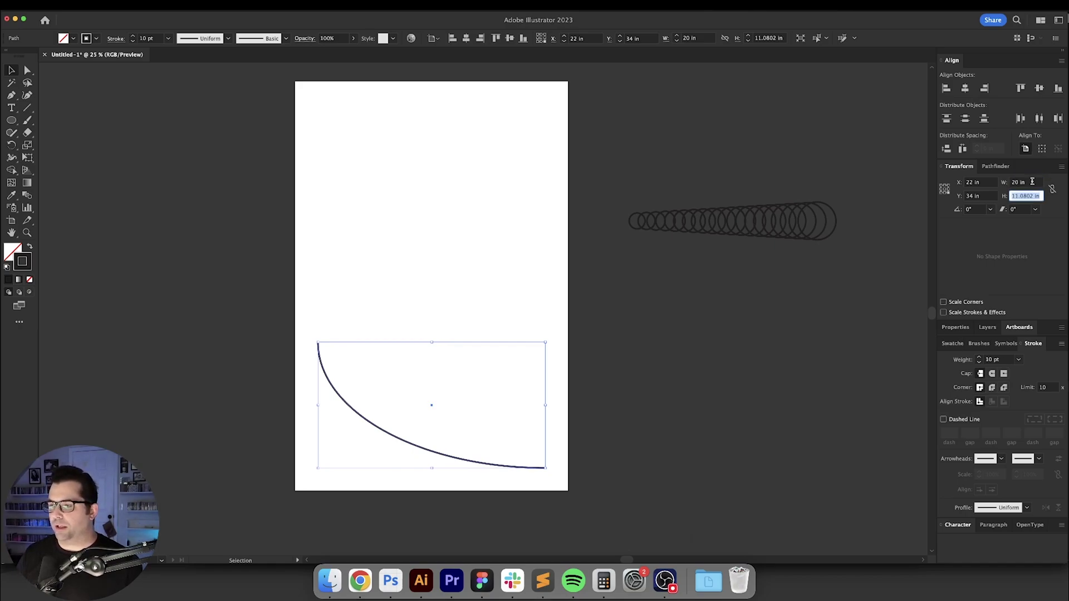
key(Up)
key(Up)
key(Up)
key(Up)
key(Up)
key(Up)
key(Up)
key(Up)
key(Up)
key(Up)
key(Up)
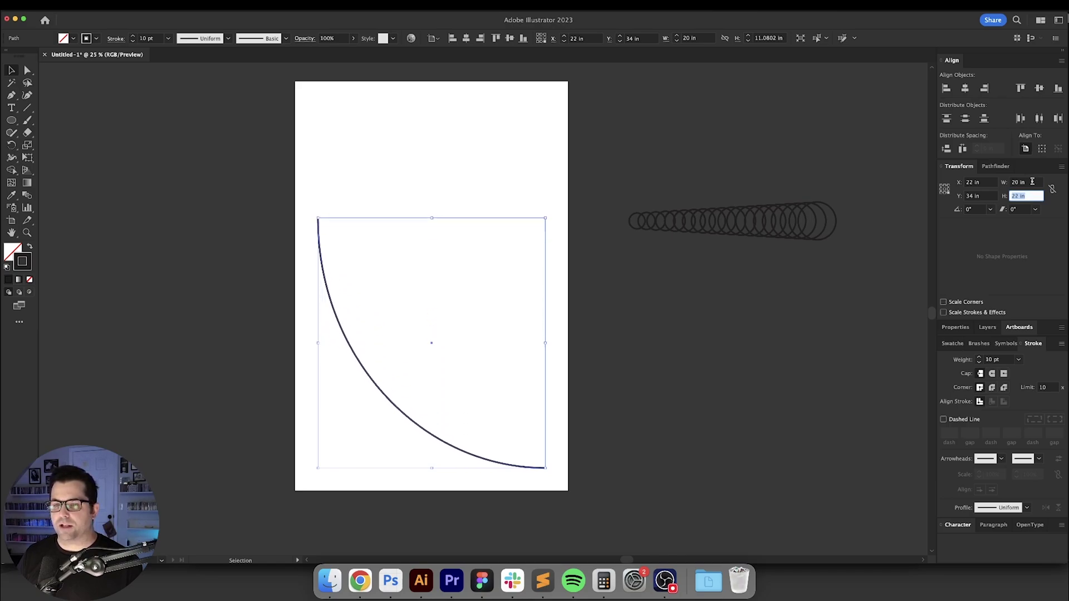
key(Up)
key(Up)
key(Up)
key(Up)
key(Up)
key(Up)
key(Up)
key(Up)
key(Up)
key(Up)
key(Up)
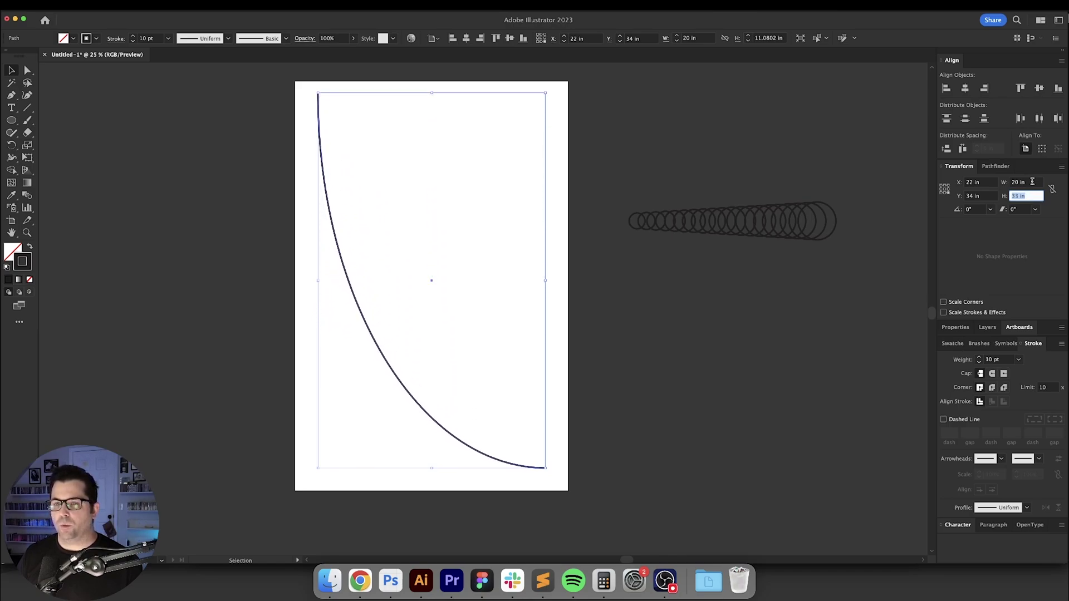
key(Down)
key(Return)
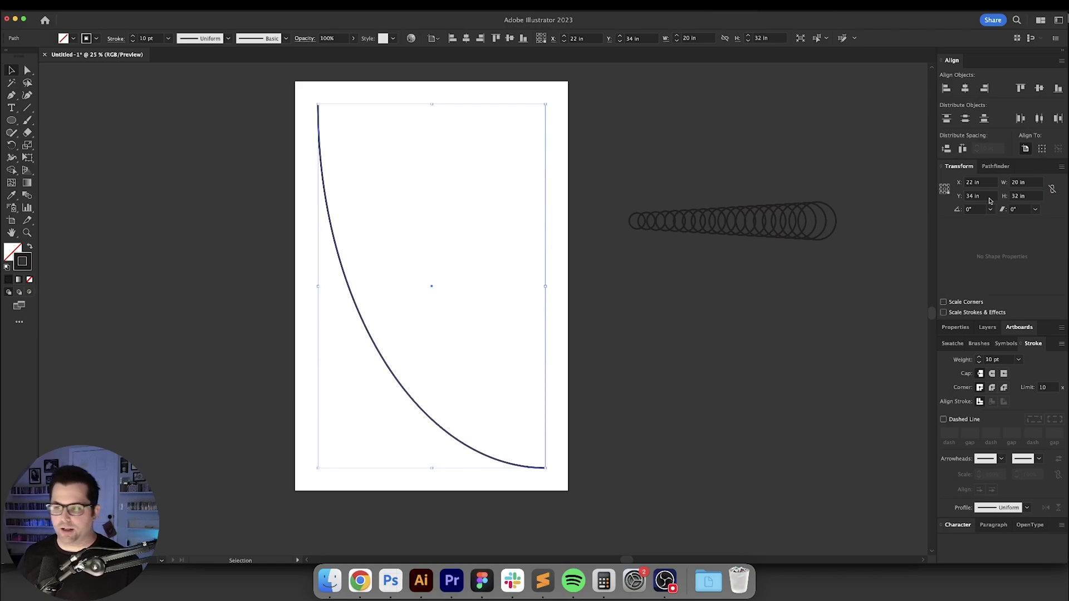
Step: Bring the tall arc on the artboard to the front of the stacking order
scroll(181, 172, right, 5)
drag(187, 173, 296, 263)
click(172, 208)
drag(188, 132, 337, 204)
drag(569, 133, 735, 285)
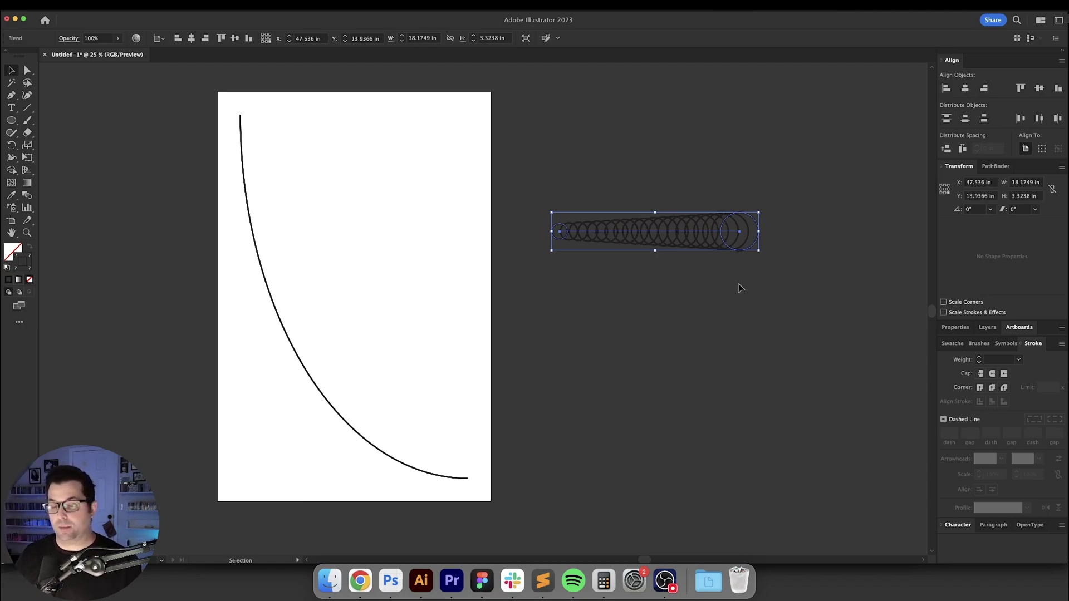
click(740, 288)
drag(191, 148, 369, 240)
click(108, 10)
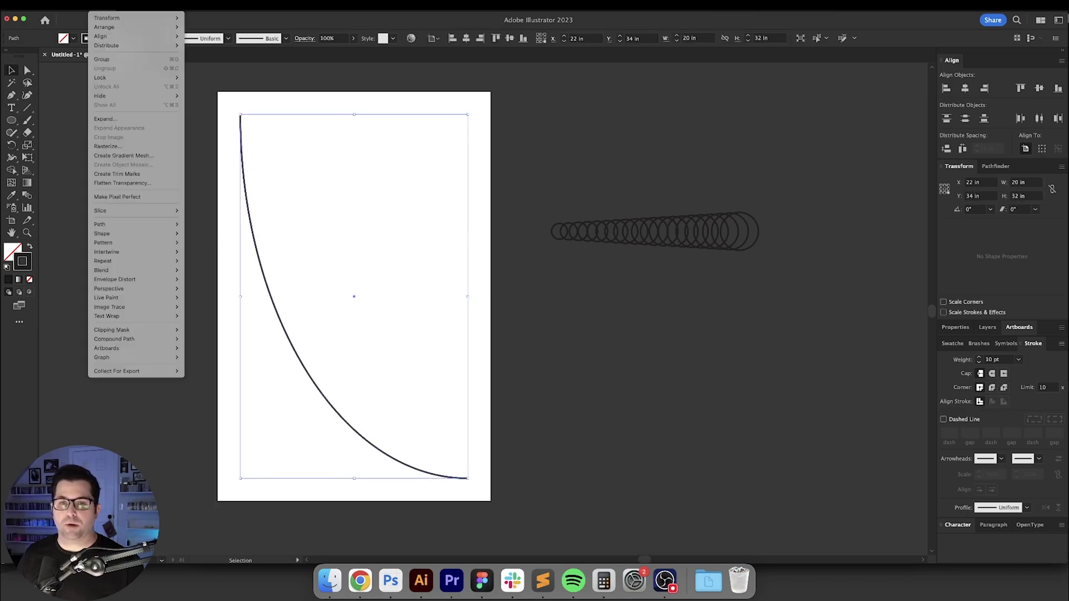
mouse_move(111, 27)
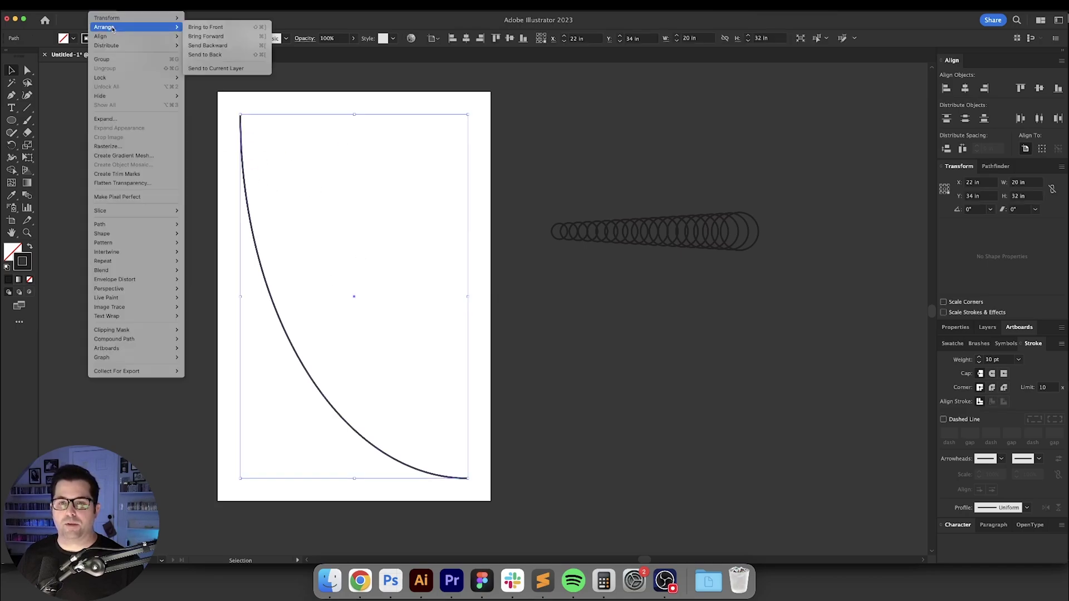
click(220, 28)
click(222, 190)
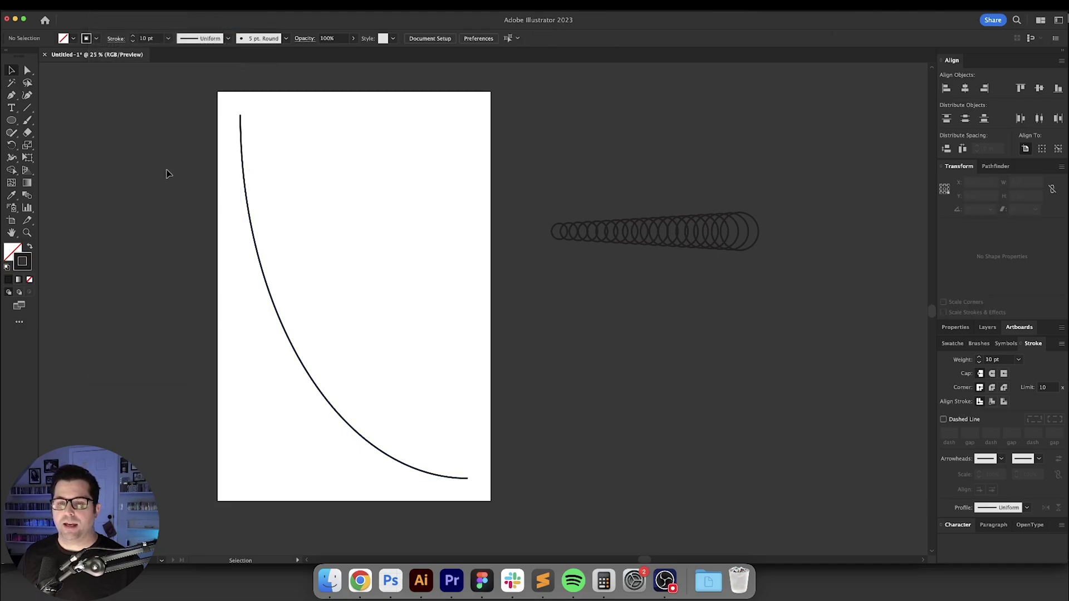
Step: Try replacing the circle blend's spine with the arc on the artboard, and undo the replacement
drag(414, 235, 740, 289)
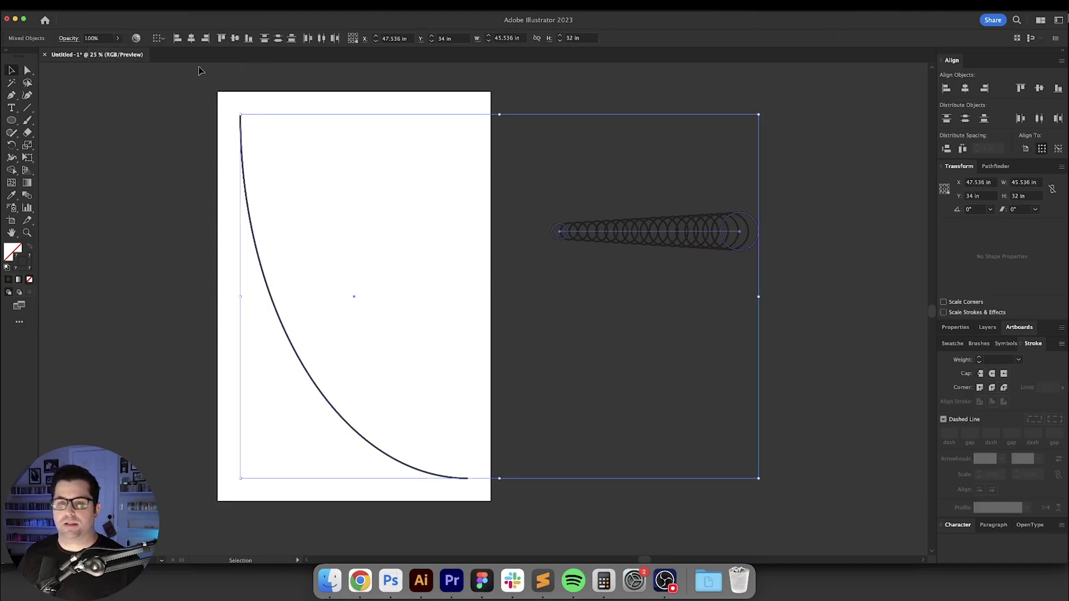
click(108, 10)
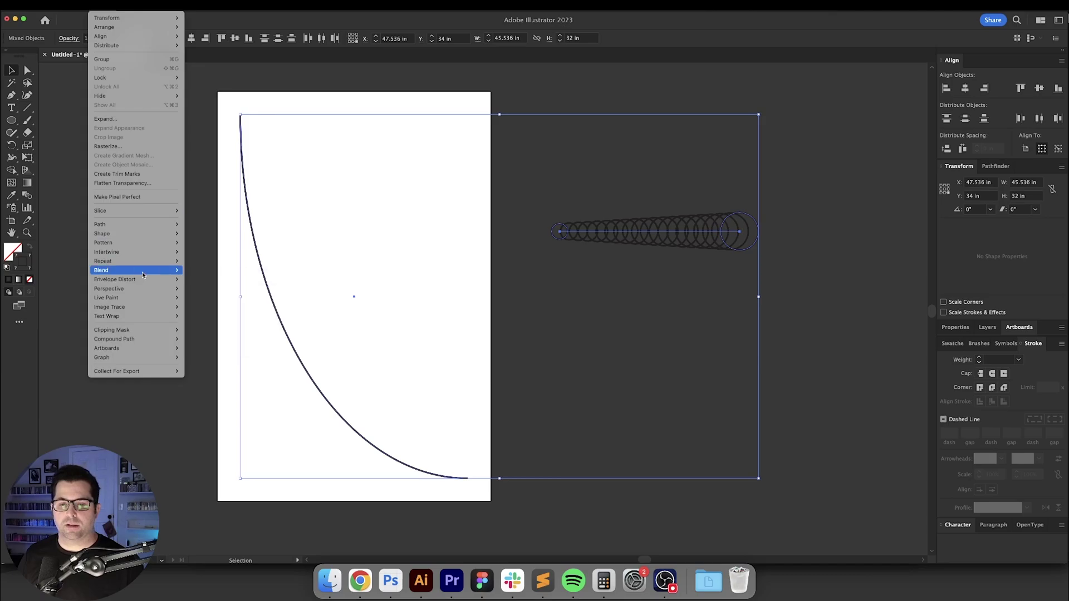
mouse_move(145, 270)
click(236, 320)
click(392, 200)
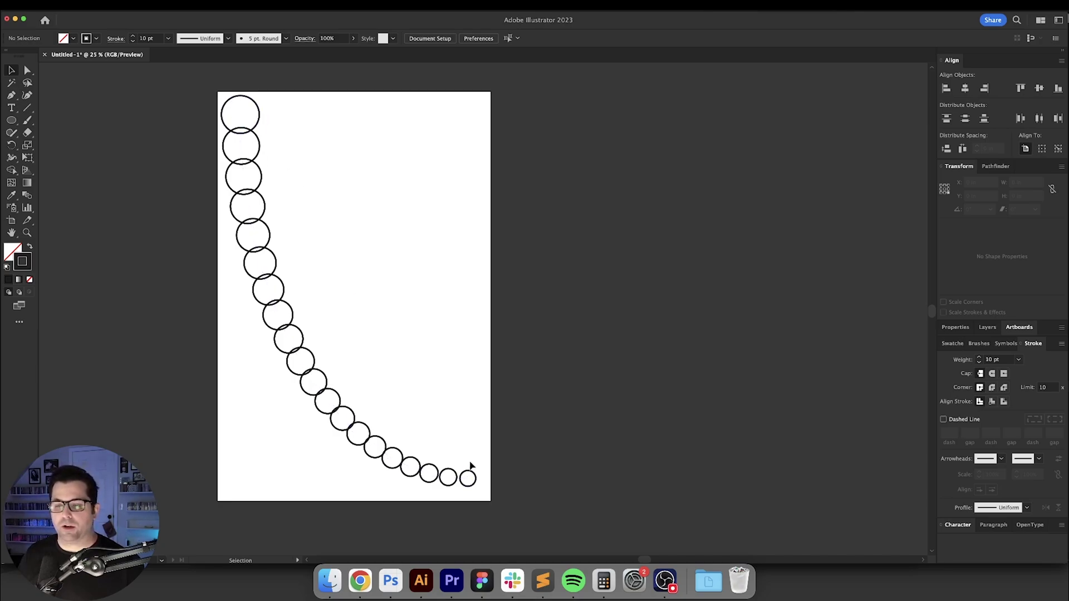
key(super+z)
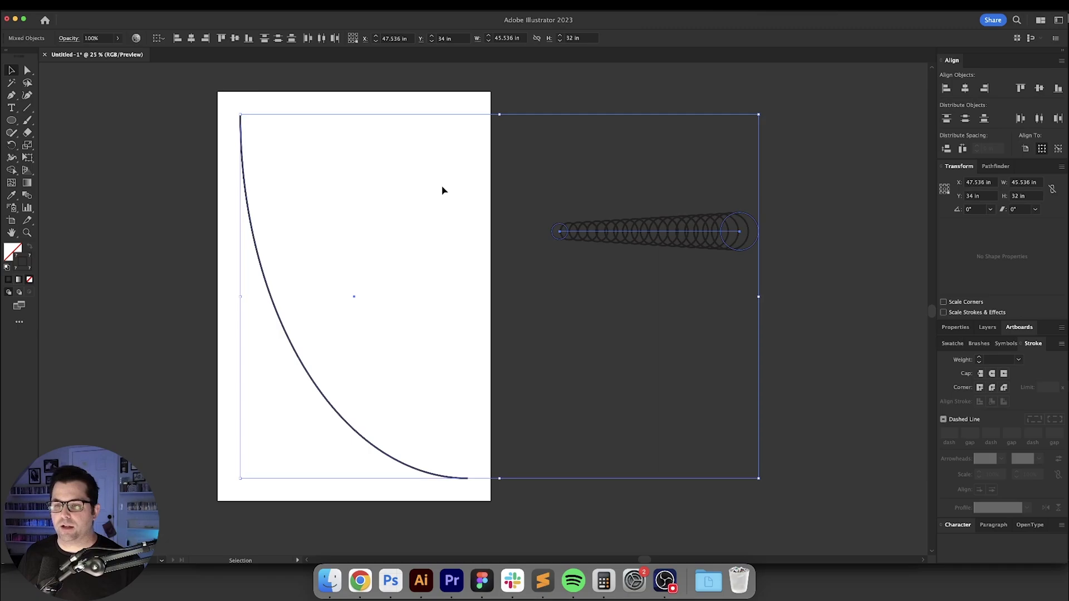
Step: Reflect the circle blend beside the artboard across the vertical axis
drag(442, 187, 695, 290)
right_click(689, 233)
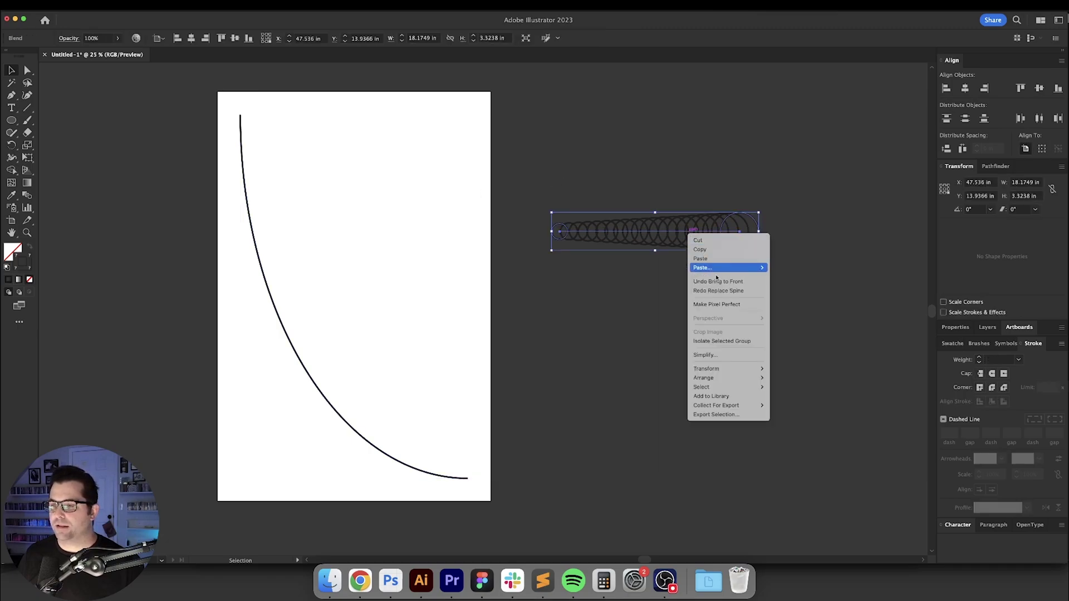
mouse_move(739, 370)
click(808, 401)
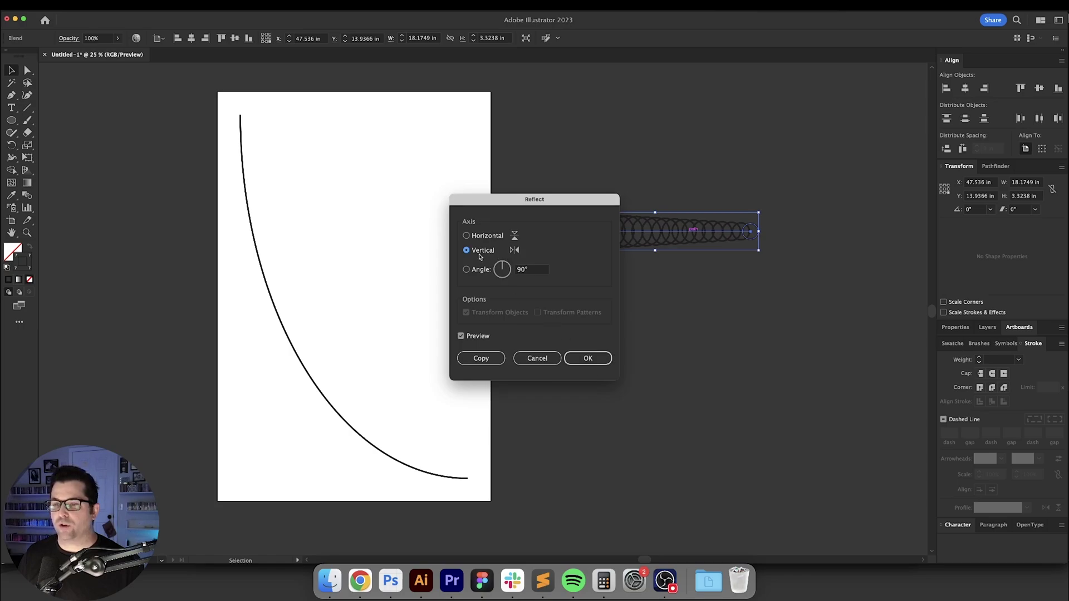
click(594, 365)
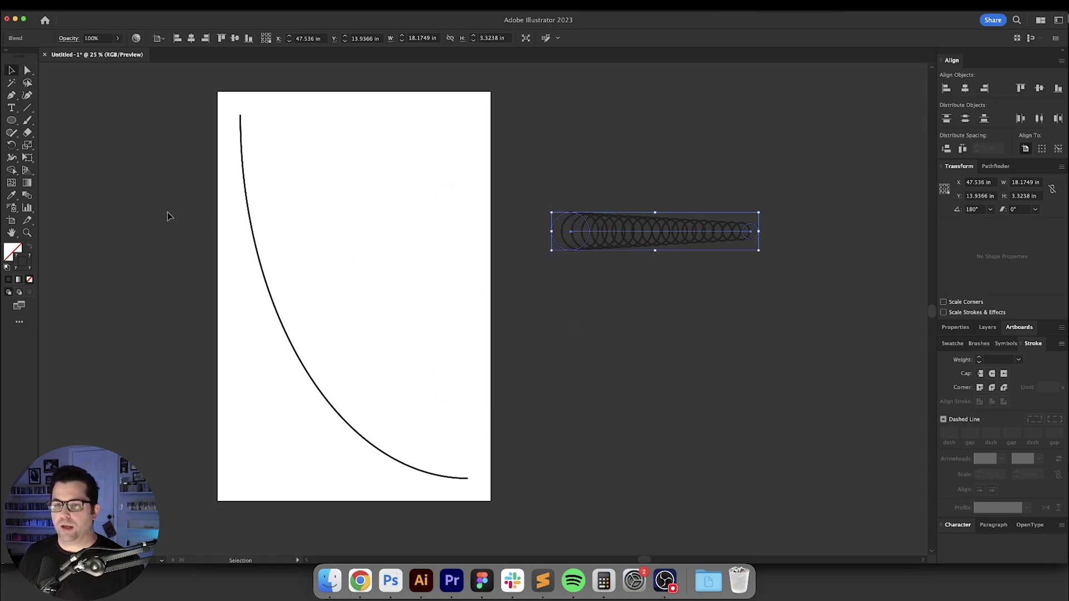
Step: Replace the reflected circle blend's spine with the curved arc on the artboard
drag(167, 215, 657, 305)
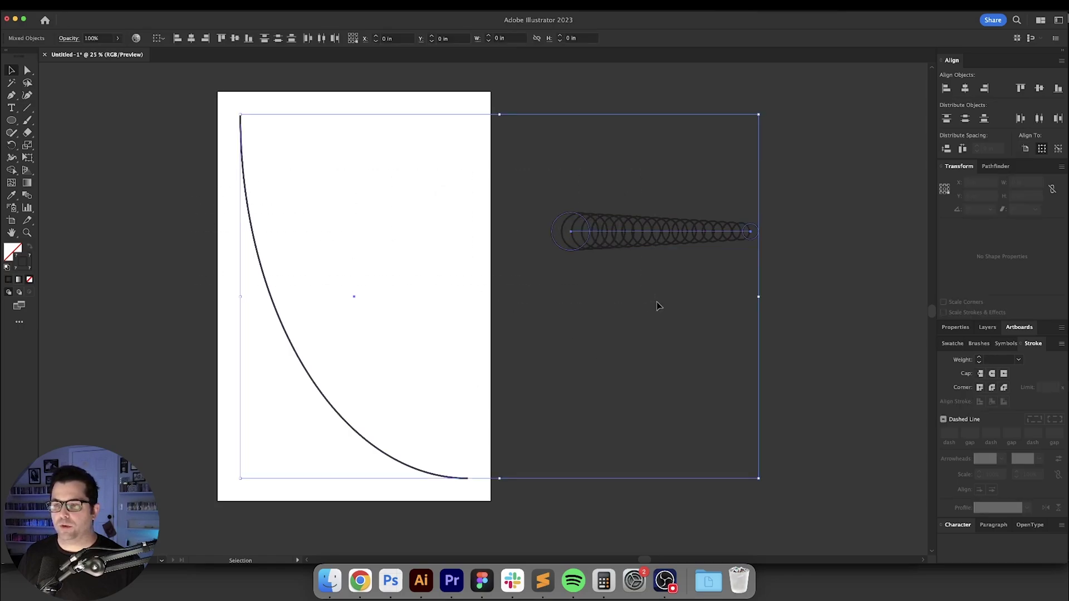
click(103, 5)
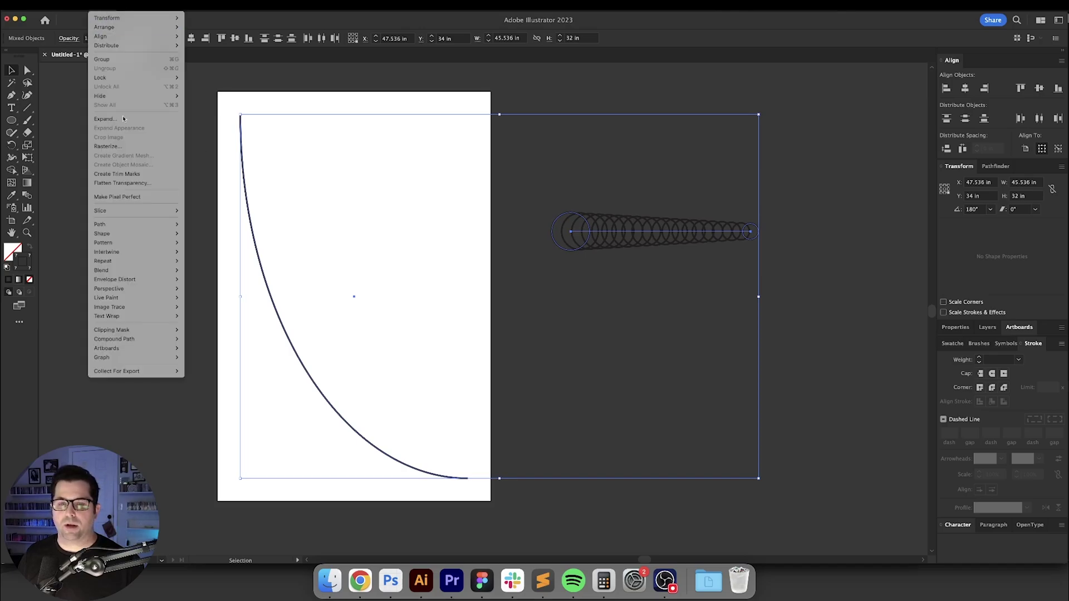
mouse_move(161, 275)
click(232, 319)
click(423, 281)
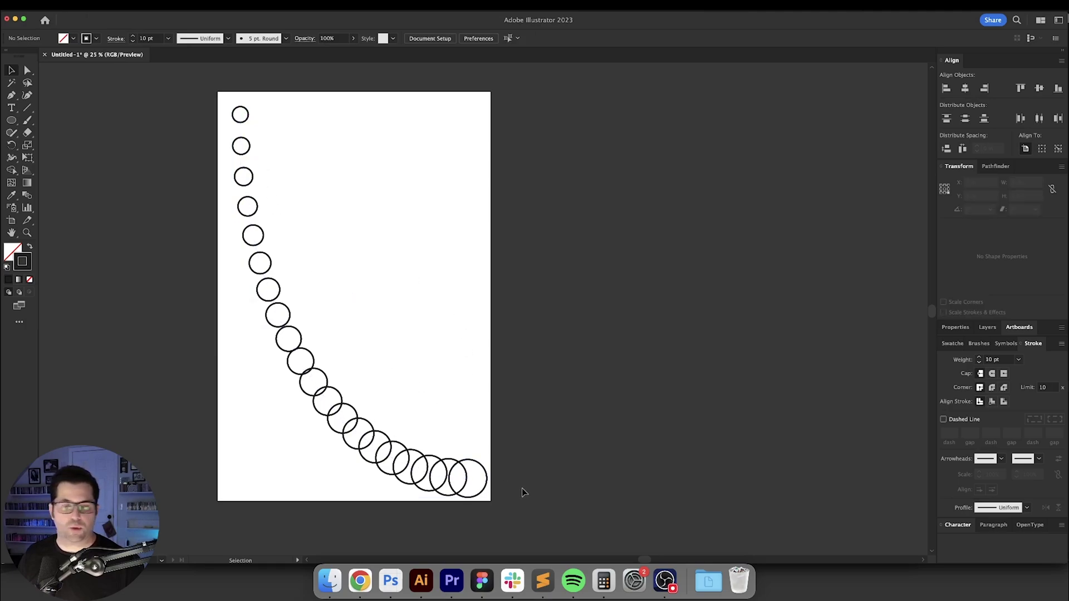
Step: Expand the curved circle blend with the Object, Fill and Stroke options enabled
scroll(543, 456, up, 1)
scroll(543, 456, left, 1)
click(262, 184)
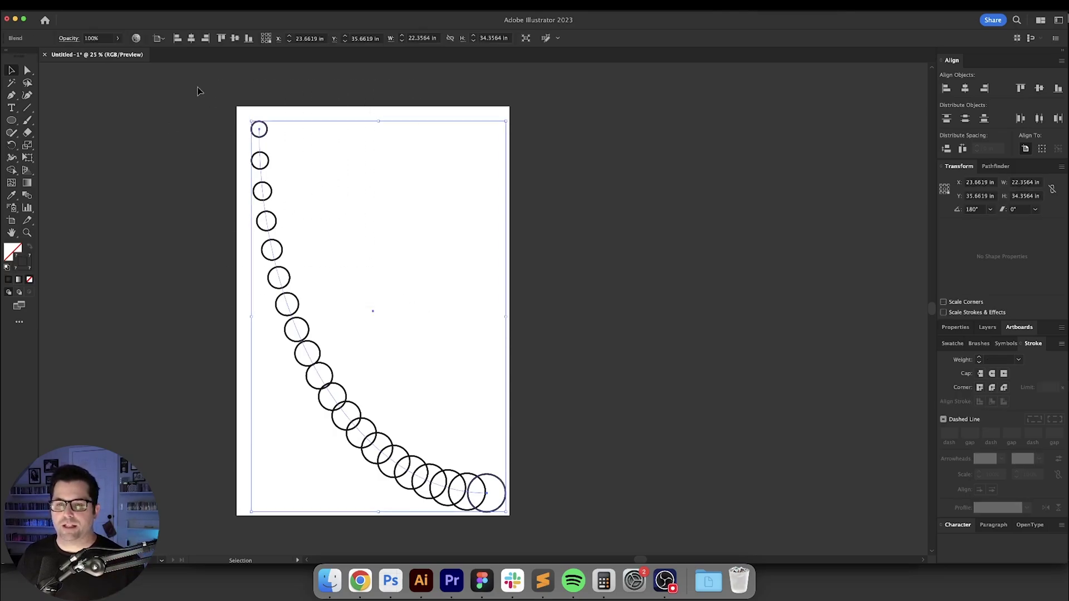
click(100, 6)
click(112, 118)
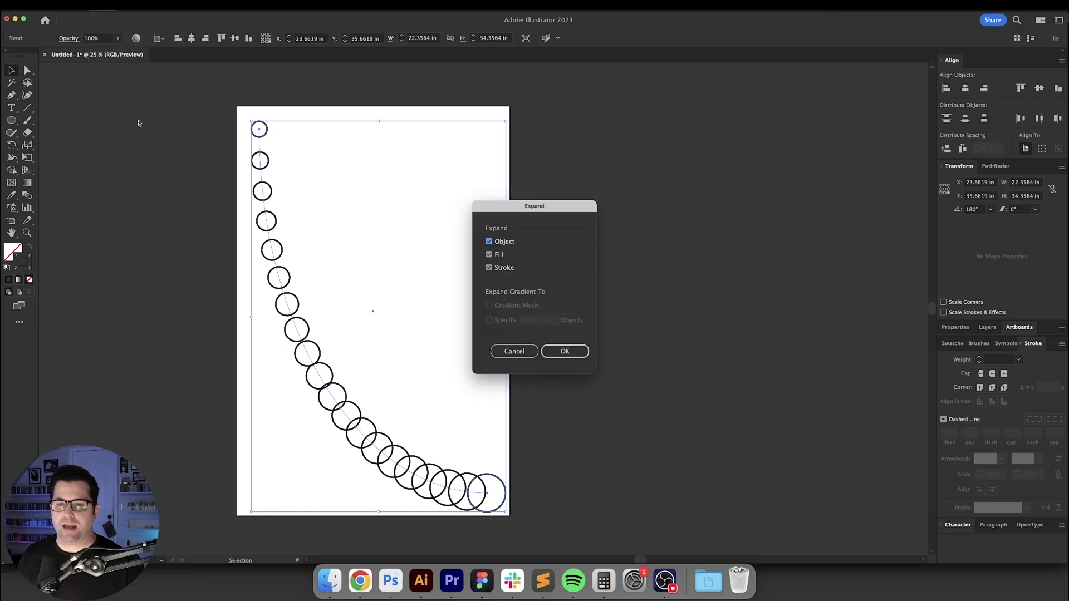
click(565, 351)
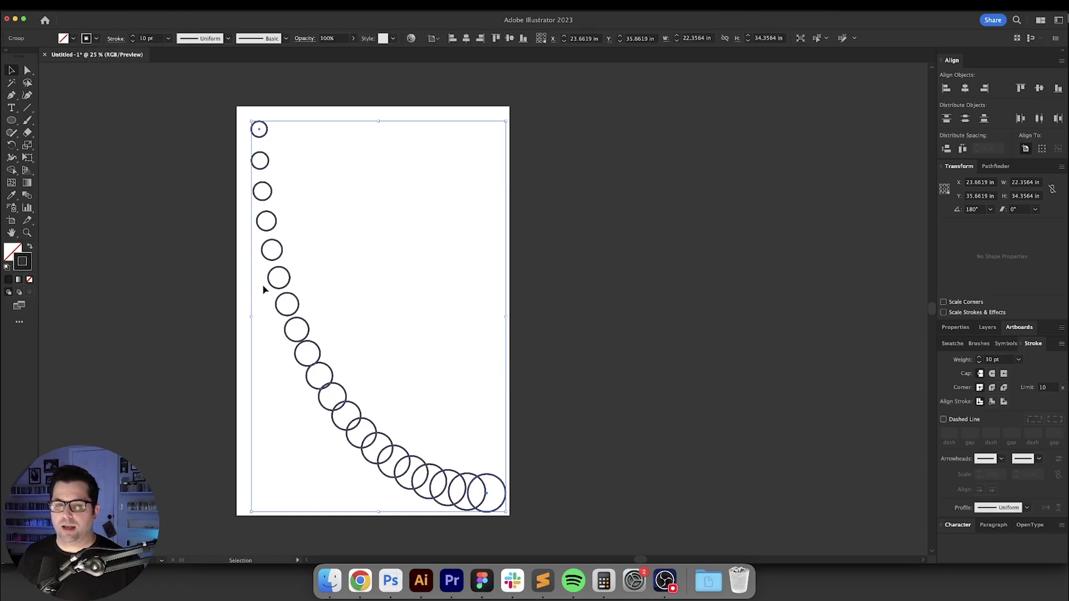
Step: Expand the fill and stroke of the resulting circle group into outlined shapes
click(100, 7)
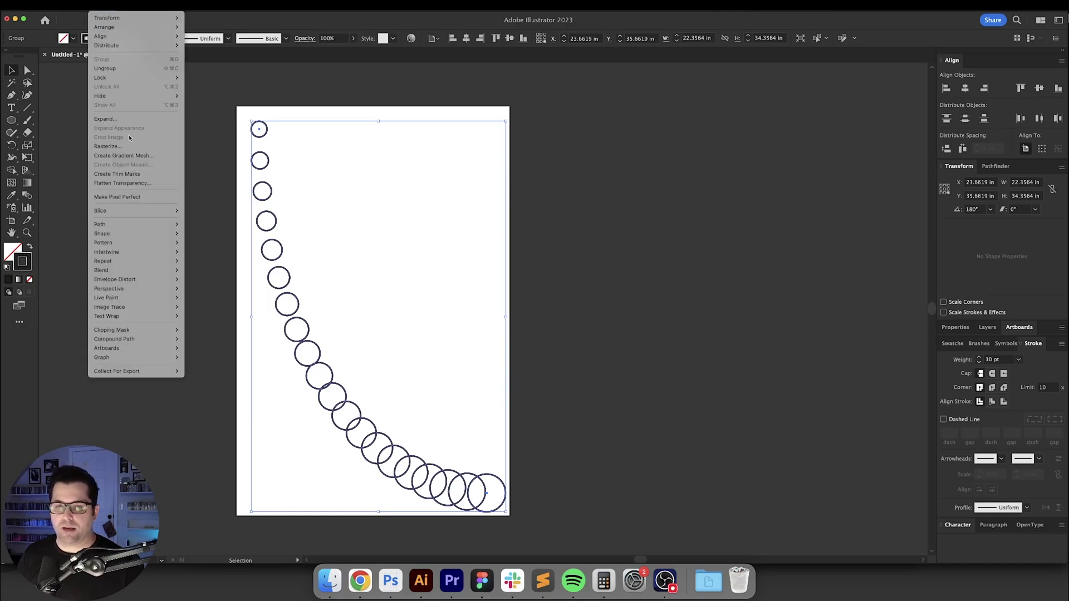
click(109, 118)
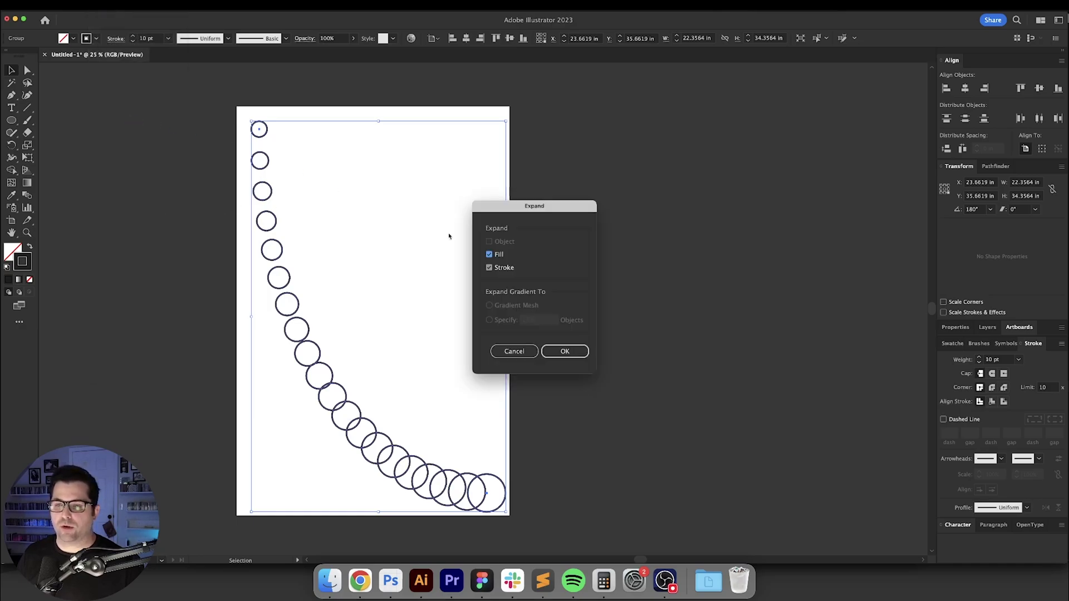
click(564, 352)
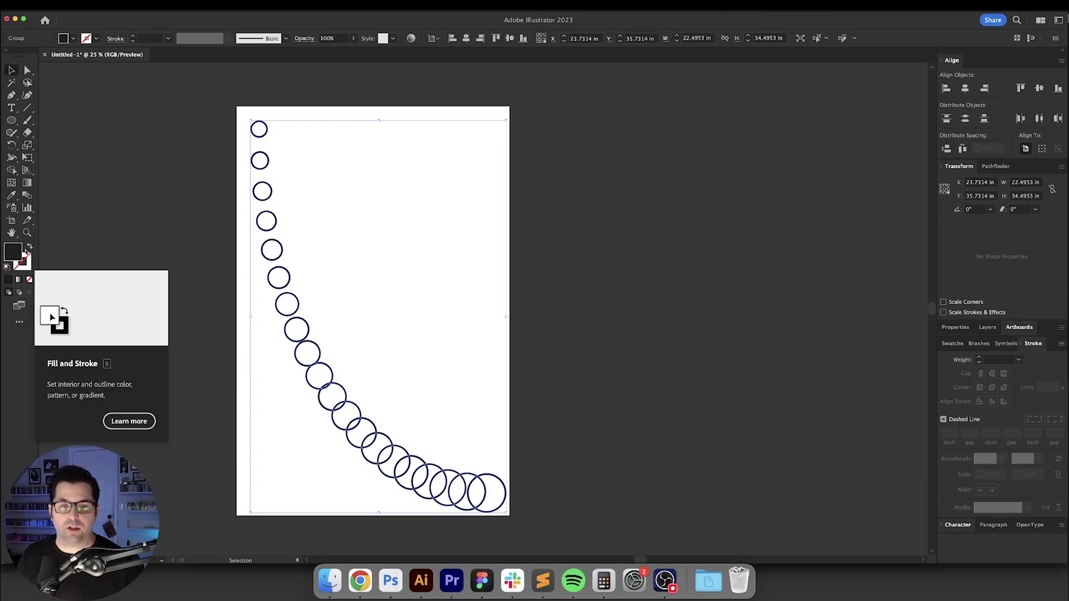
Step: Position the circle group at X 2 in and Y 2 in from its top-left reference point
click(940, 185)
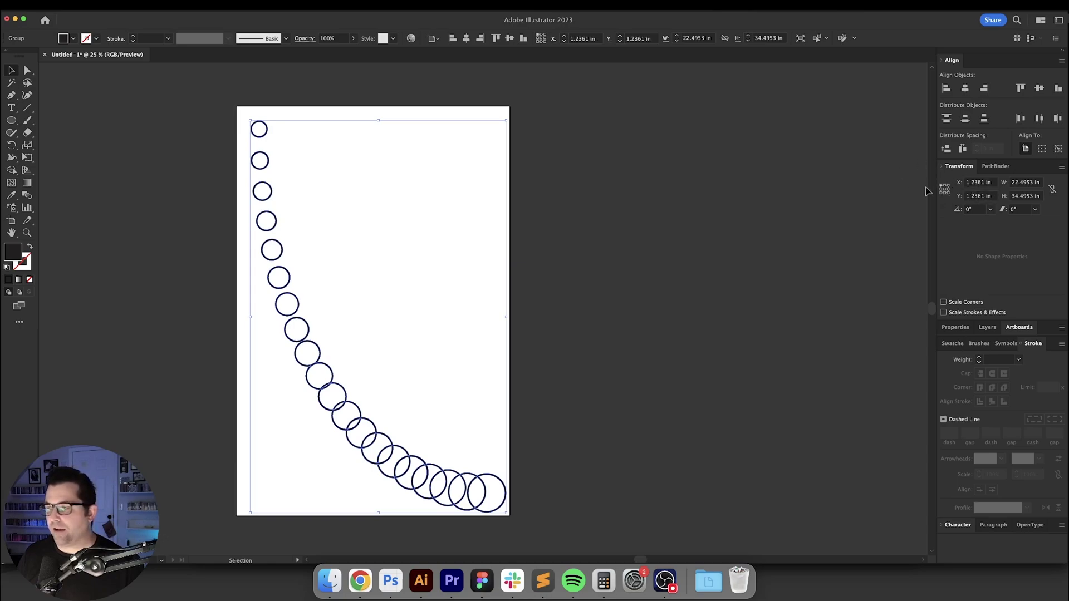
click(980, 182)
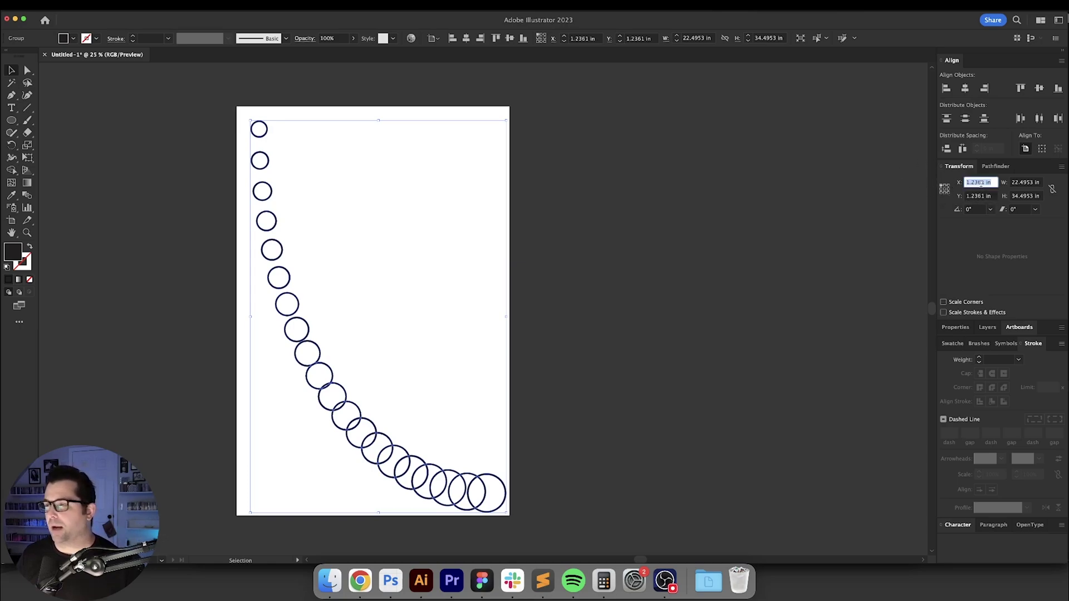
text(2)
key(Tab)
text(2)
key(Return)
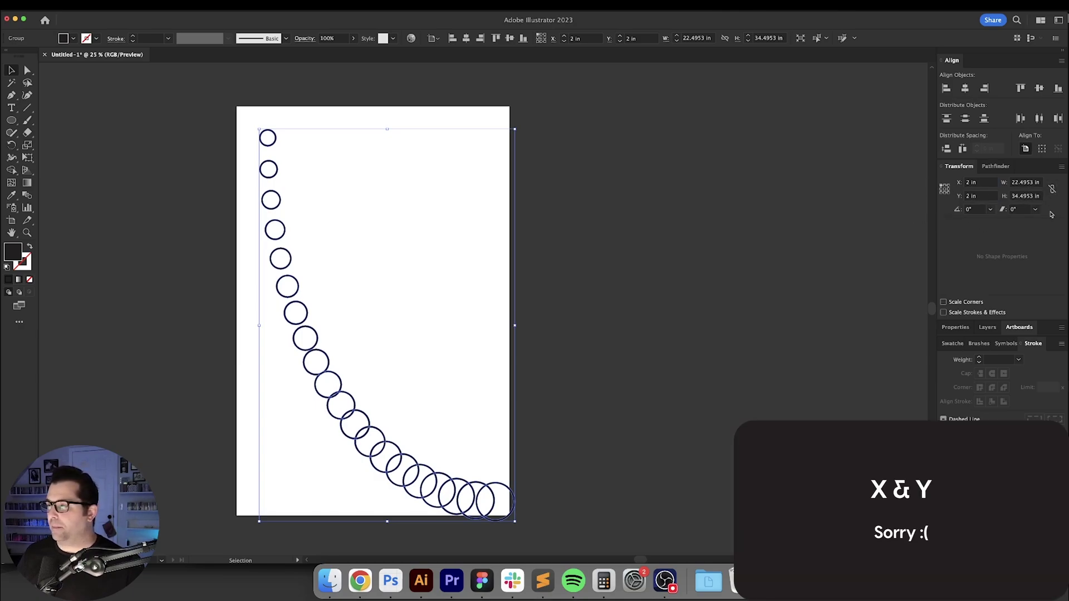
Step: Resize the circle group to 20 in wide and 32 in high
click(1040, 182)
text(21)
key(Return)
text(20)
key(Return)
key(Tab)
text(32)
key(Return)
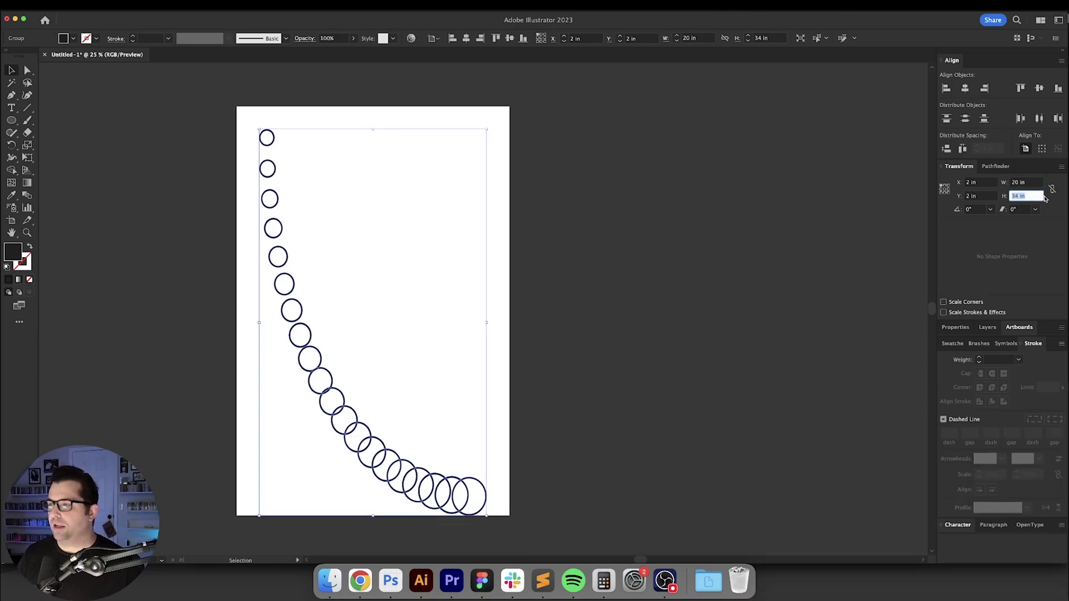
key(Return)
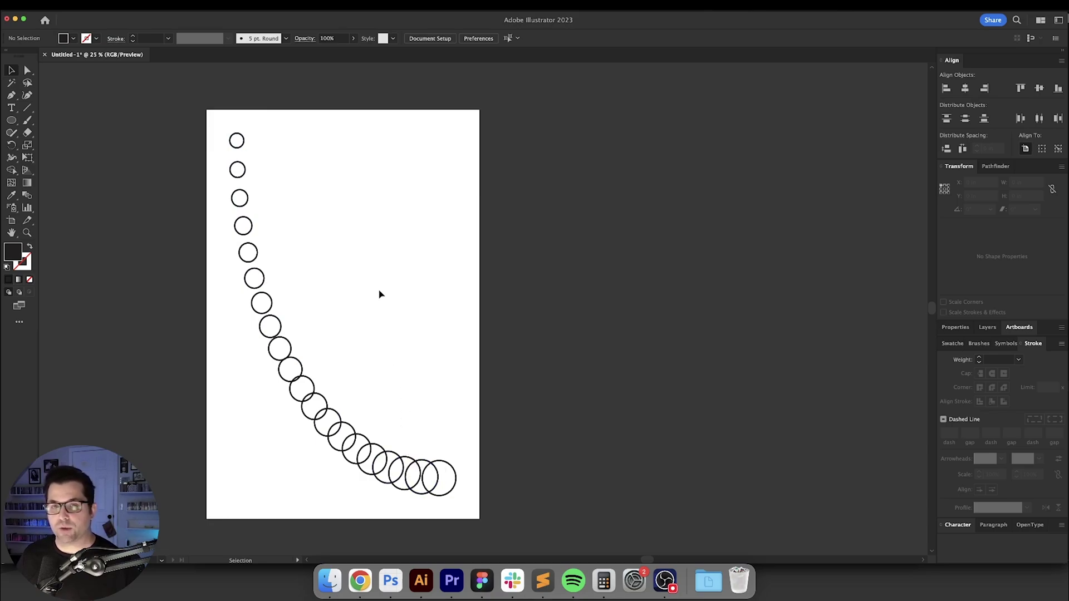
Step: Add the title "Lightning Seeds" on two lines inside the curve, using the SF Compact Semibold font
scroll(379, 294, left, 2)
key(t)
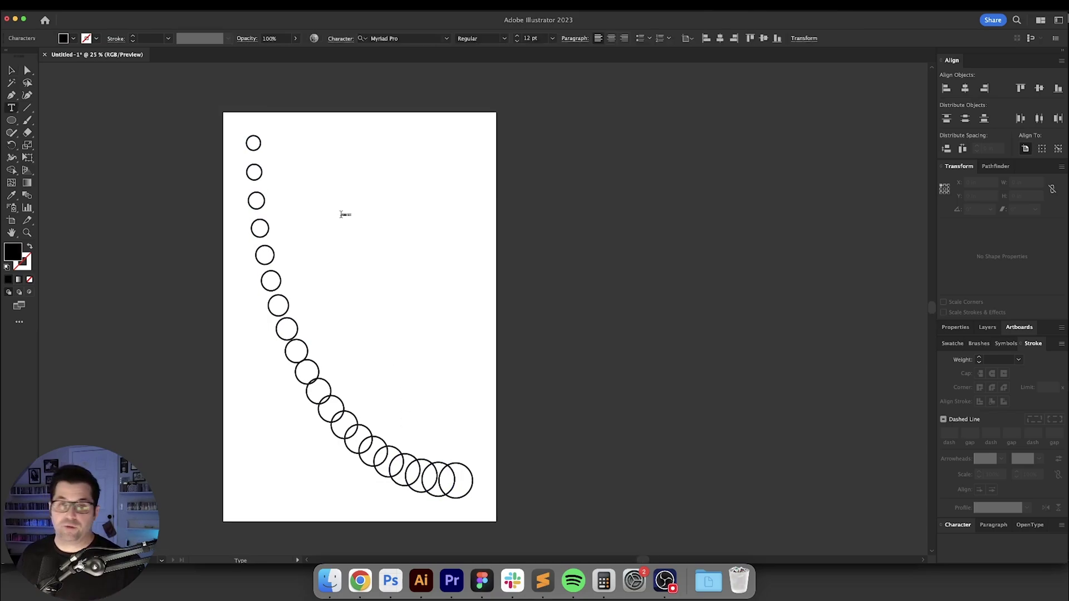
click(342, 214)
click(447, 39)
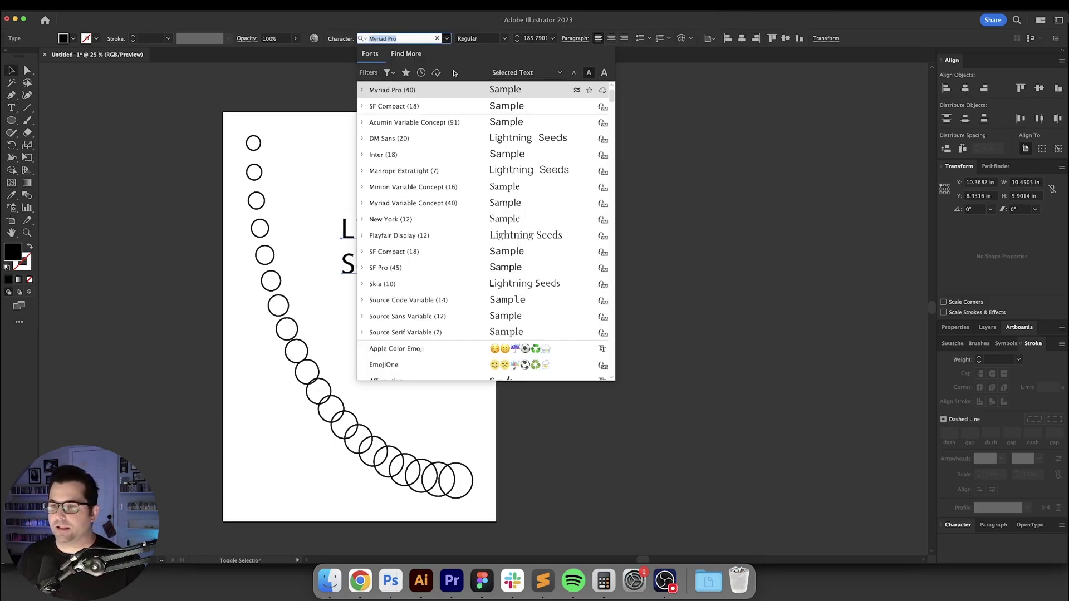
click(467, 107)
click(489, 38)
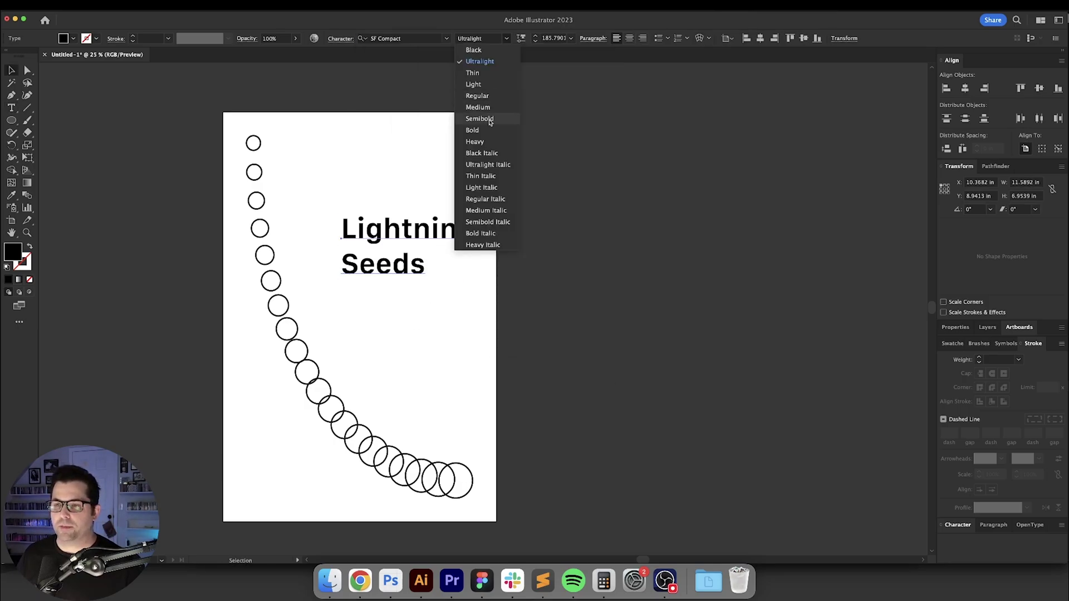
click(484, 119)
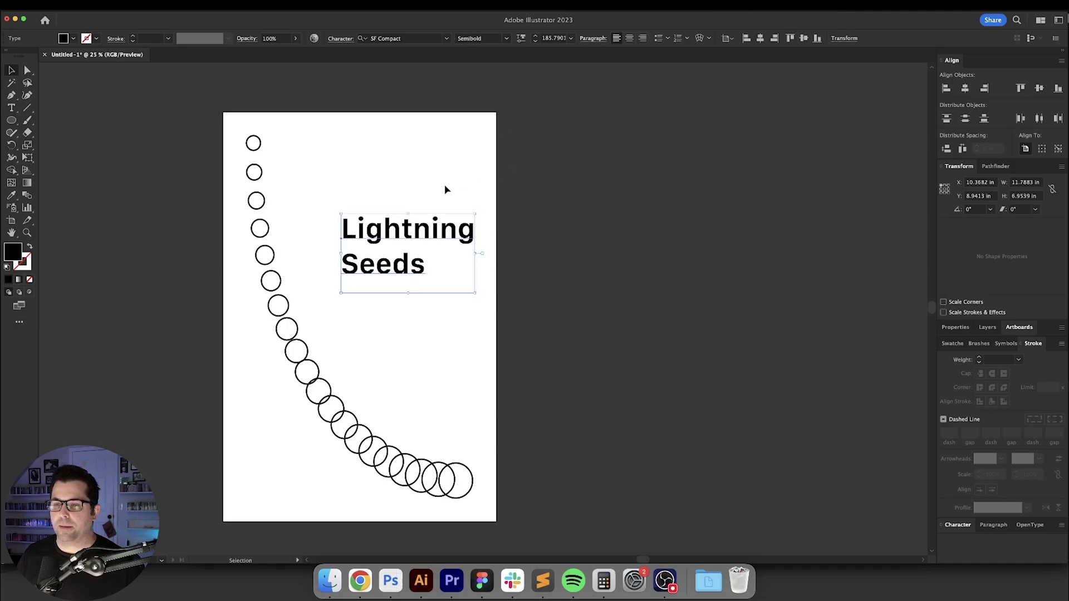
Step: Set the title's font size to 180 pt
click(444, 185)
scroll(378, 262, up, 1)
drag(379, 264, 409, 276)
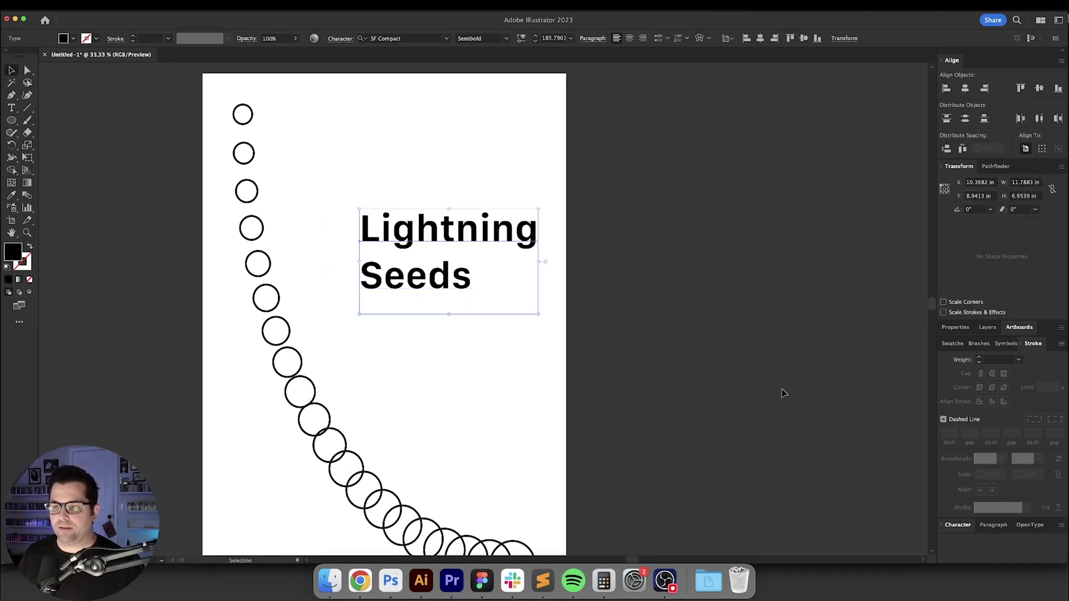
click(955, 232)
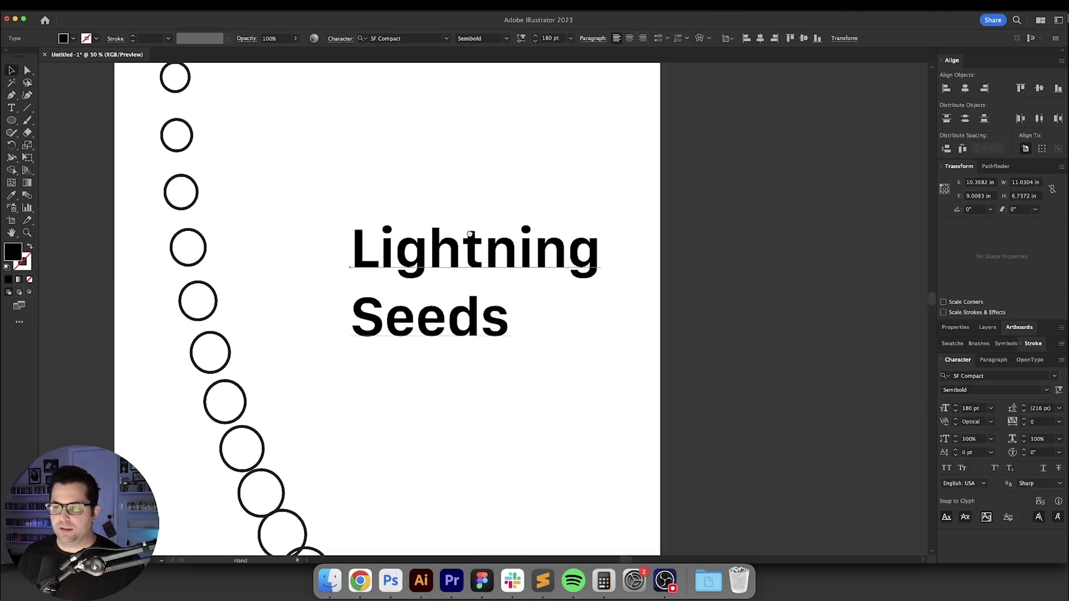
scroll(470, 236, right, 1)
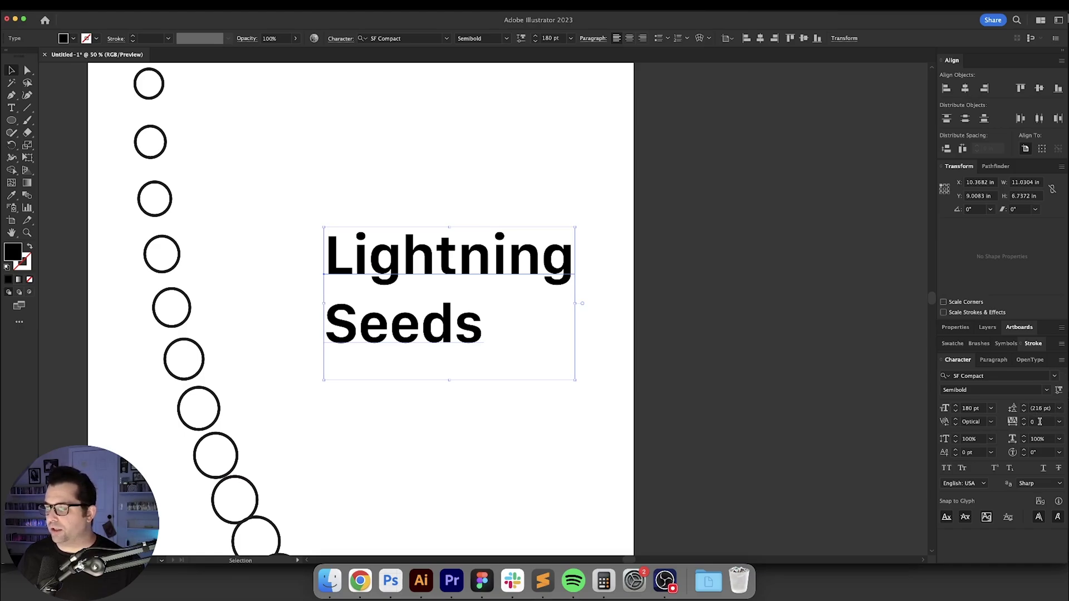
Step: Set the title's leading to 180 pt and change its wording to lowercase "lightning seeds"
text(180)
key(Return)
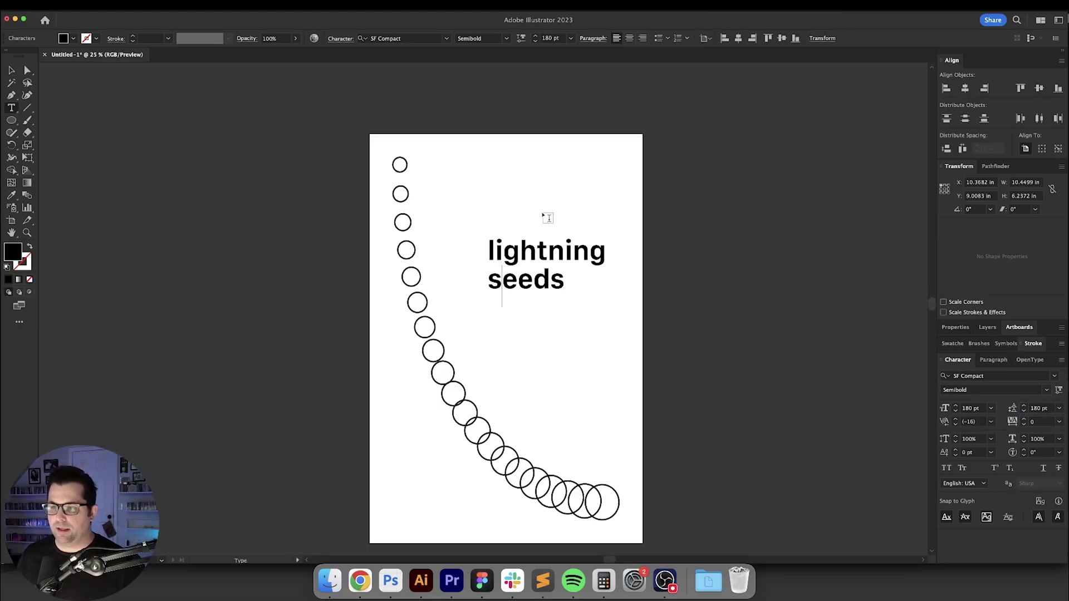
click(546, 215)
scroll(534, 270, up, 1)
scroll(534, 269, down, 1)
scroll(506, 274, right, 2)
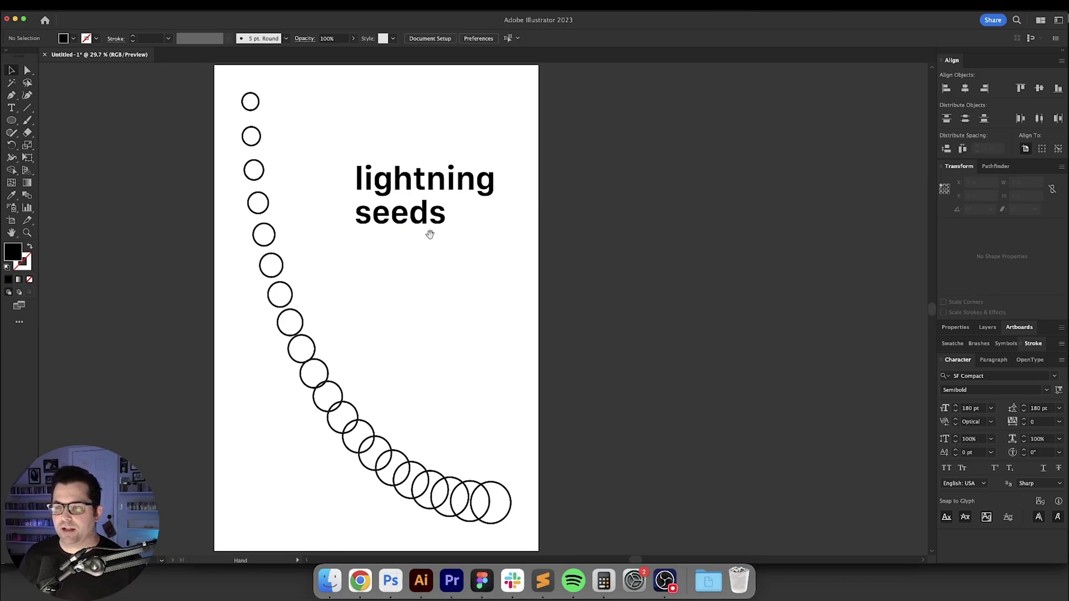
Step: Move the title further down the artboard, within the open area beside the circle curve
scroll(429, 231, left, 1)
click(444, 231)
scroll(462, 262, left, 2)
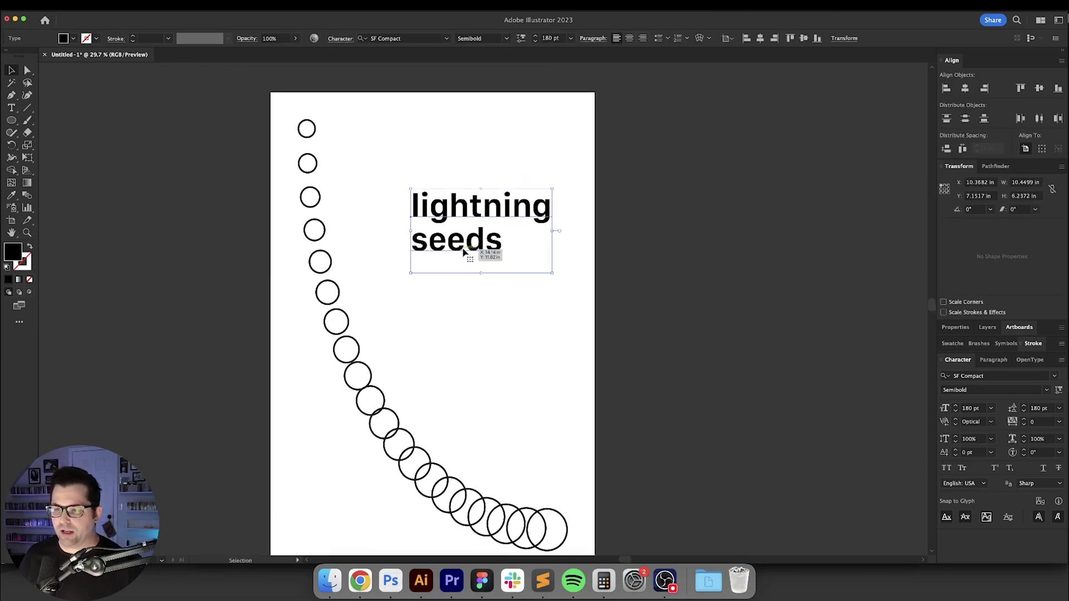
drag(476, 247, 460, 312)
scroll(475, 264, down, 3)
scroll(476, 265, left, 1)
click(483, 347)
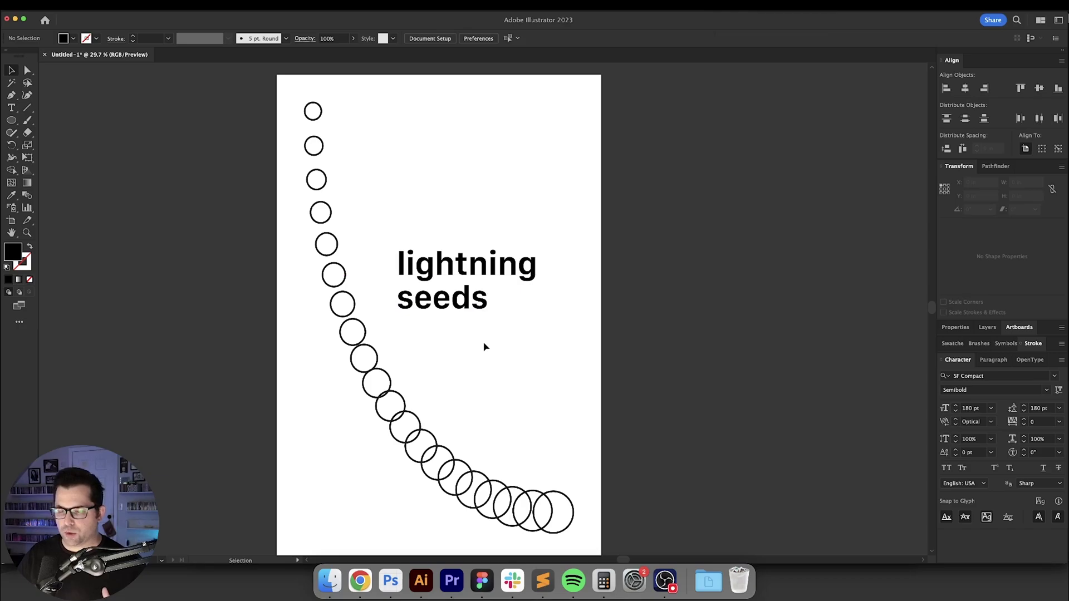
scroll(484, 344, left, 1)
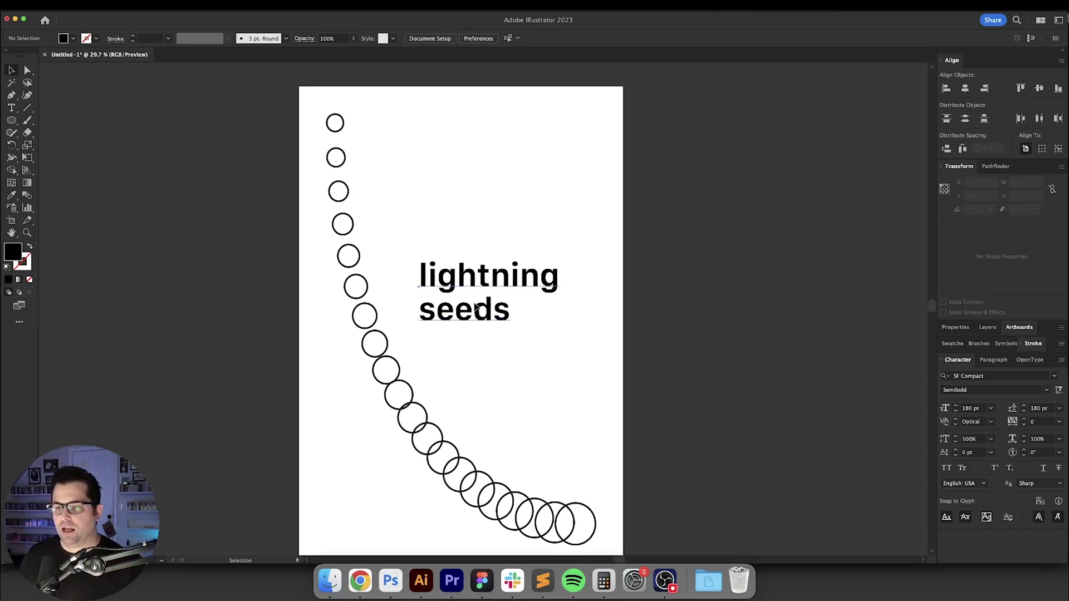
Step: Place a copy of the title below the original and halve the copy's font size to 90 pt
drag(476, 306, 492, 369)
click(505, 341)
click(559, 39)
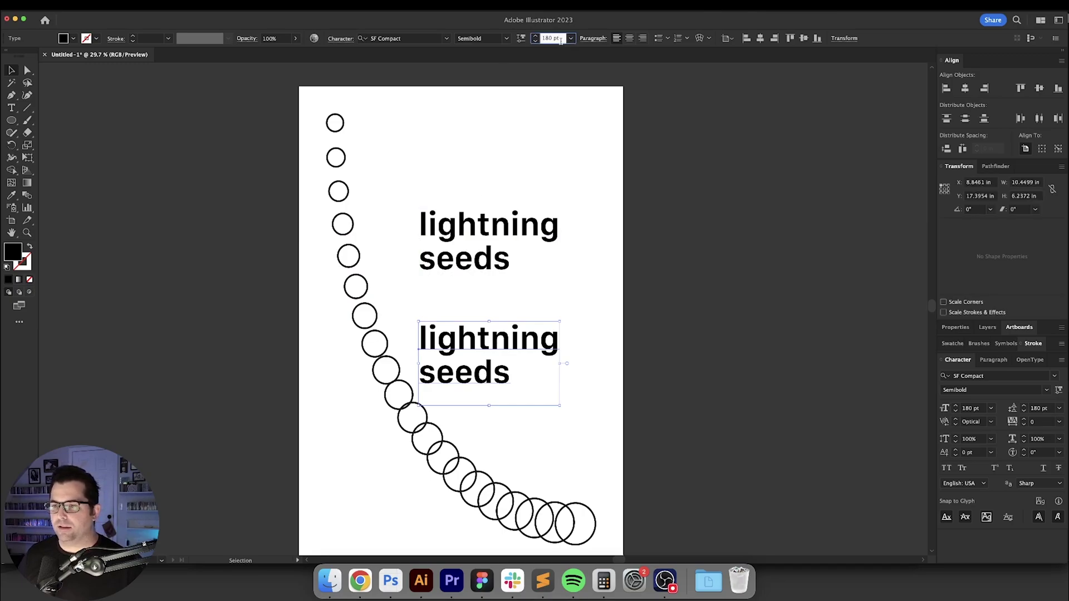
text(/2)
key(Return)
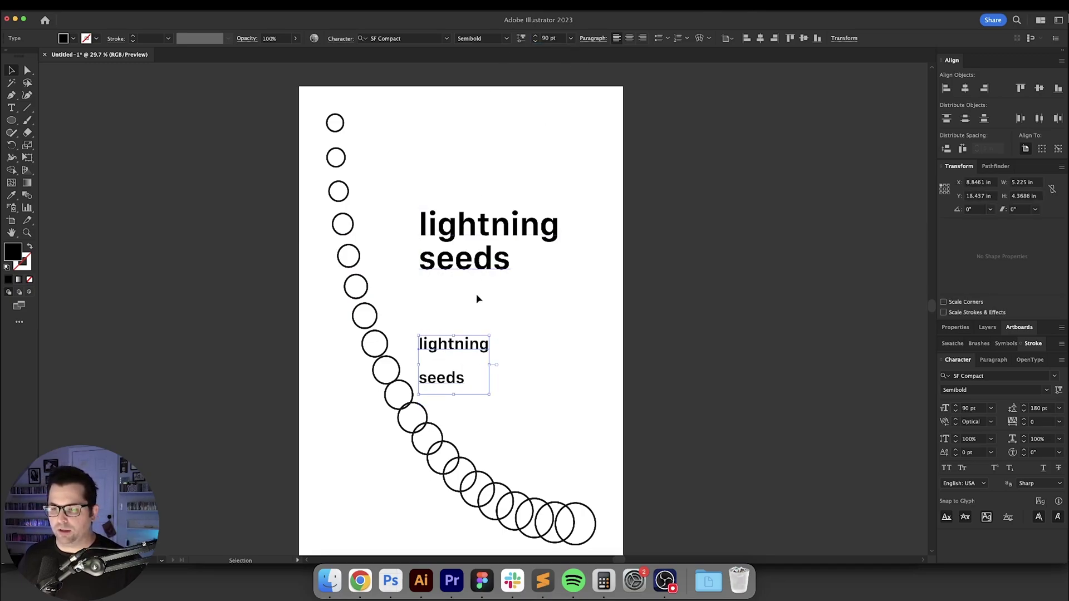
Step: Replace the copied title's text with "nashville" and "marathon music works" on two lines at 45 pt
key(t)
click(472, 349)
key(super+a)
key(BackSpace)
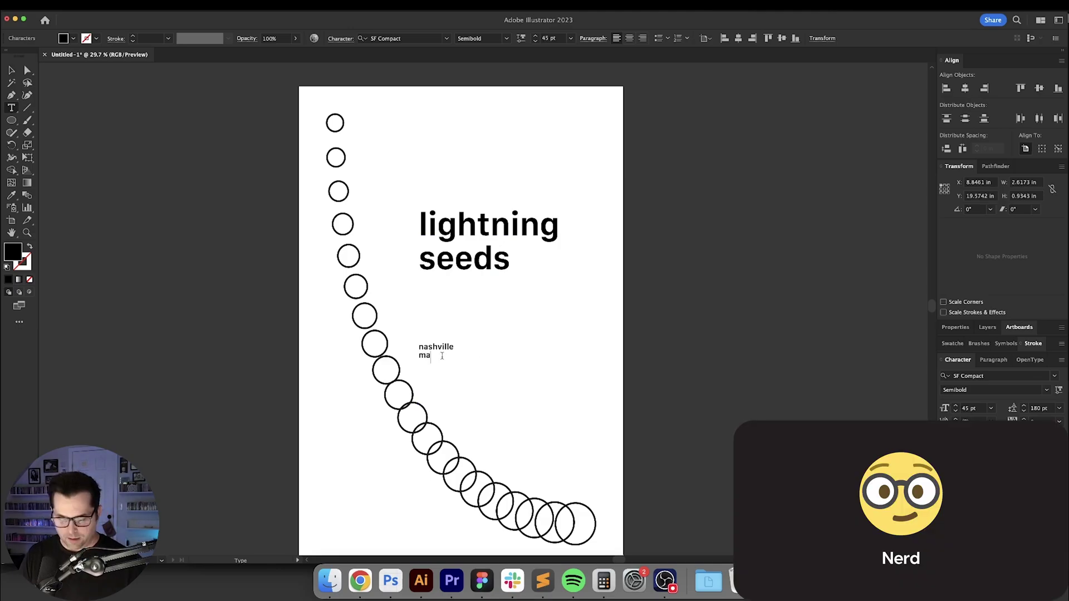
text(rathon music works)
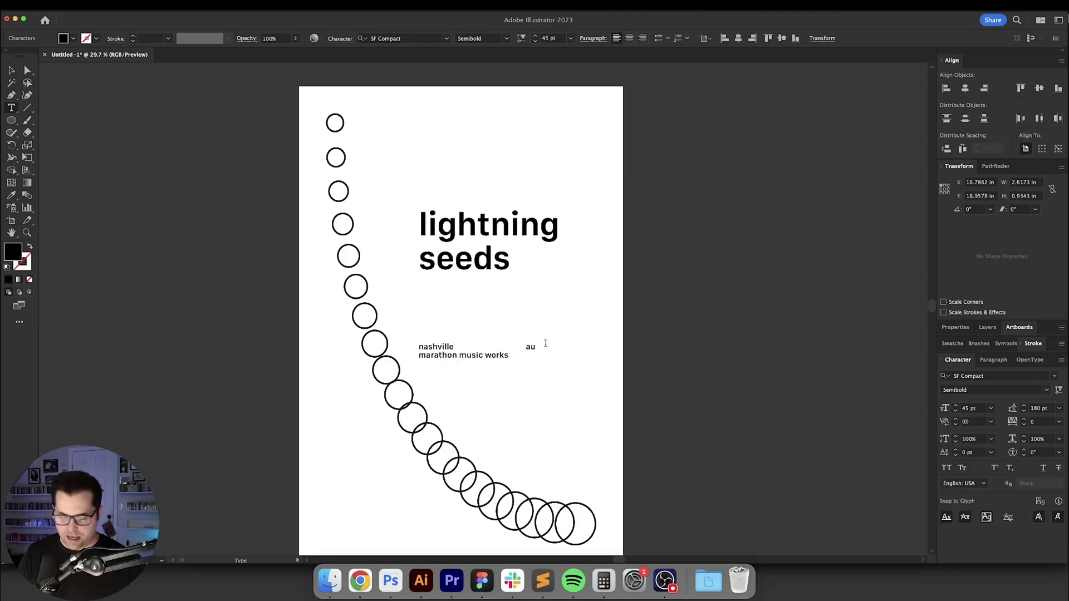
Step: Complete a second 45 pt text block beside the venue details, reading "aug 9" and "$15" on two lines
key(Return)
text($15)
key(Escape)
click(585, 386)
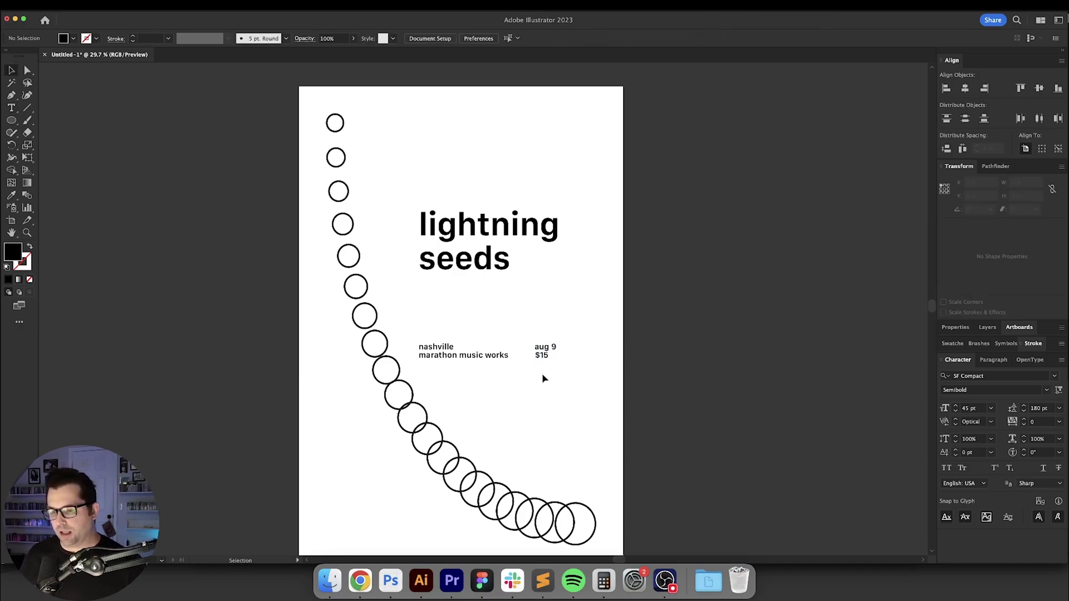
scroll(478, 157, down, 1)
scroll(478, 157, left, 1)
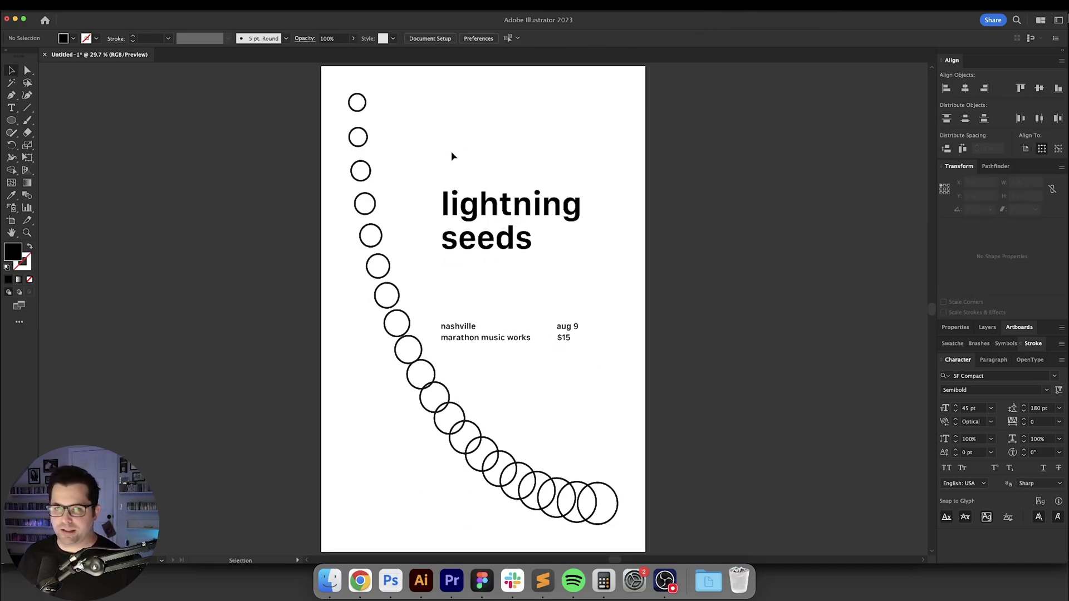
Step: Duplicate the poster artboard with all its artwork, placing the copy beside the original on the same level
drag(465, 160, 459, 160)
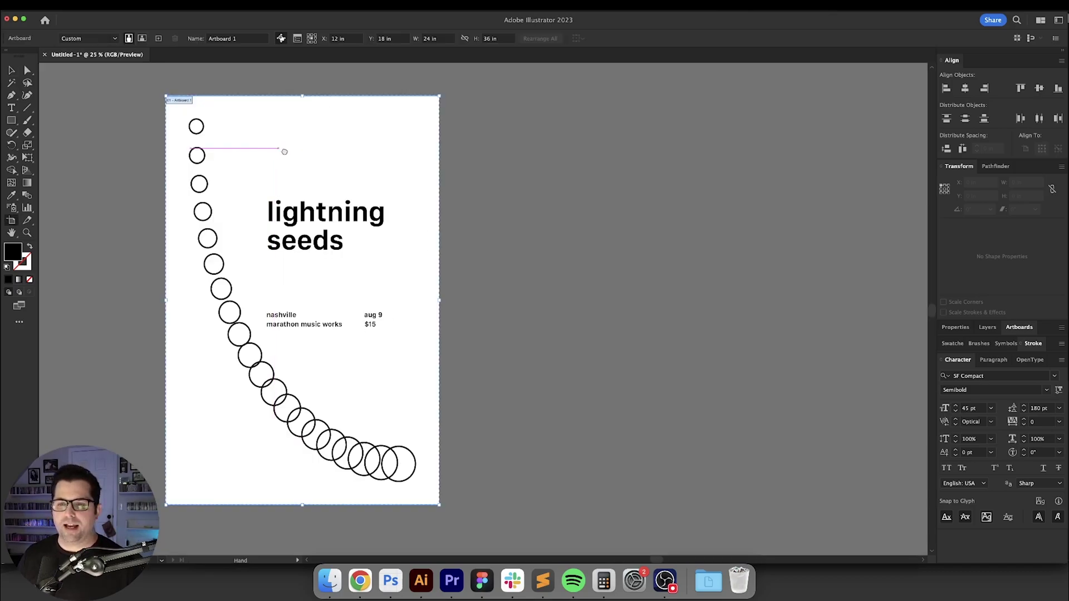
drag(284, 151, 309, 148)
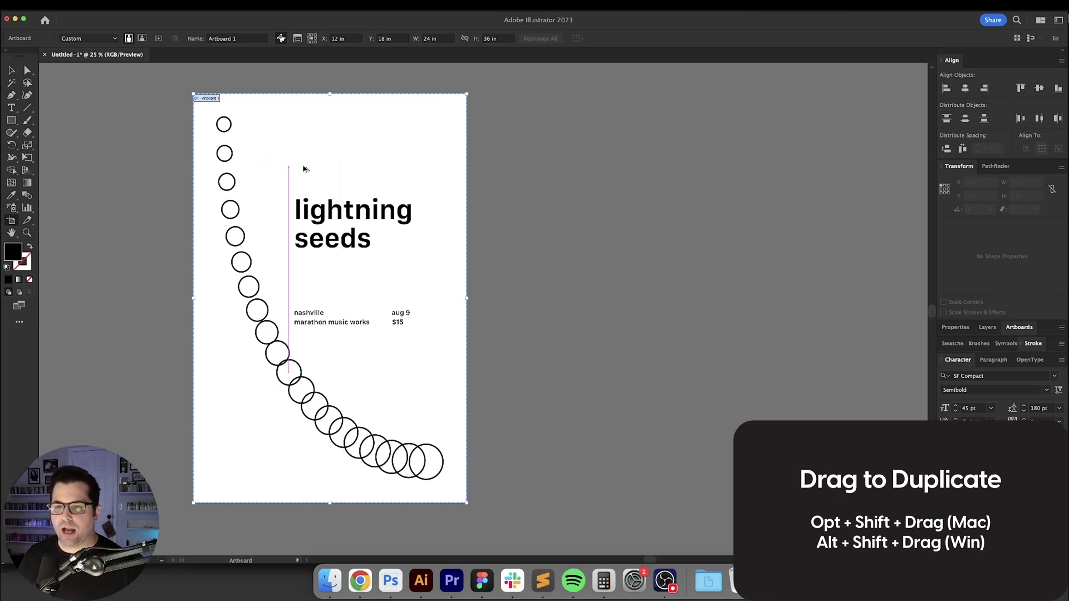
drag(315, 168, 702, 168)
key(v)
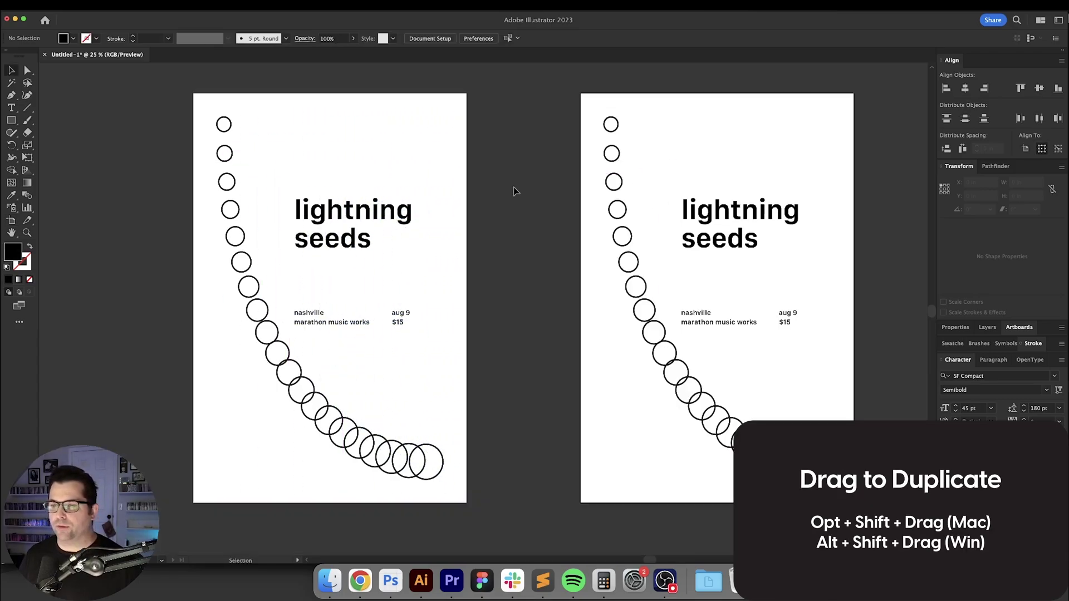
Step: Place the five-color palette image (cyan, green, yellow, magenta, blue) on the canvas beside the duplicated artboard
drag(526, 191, 294, 202)
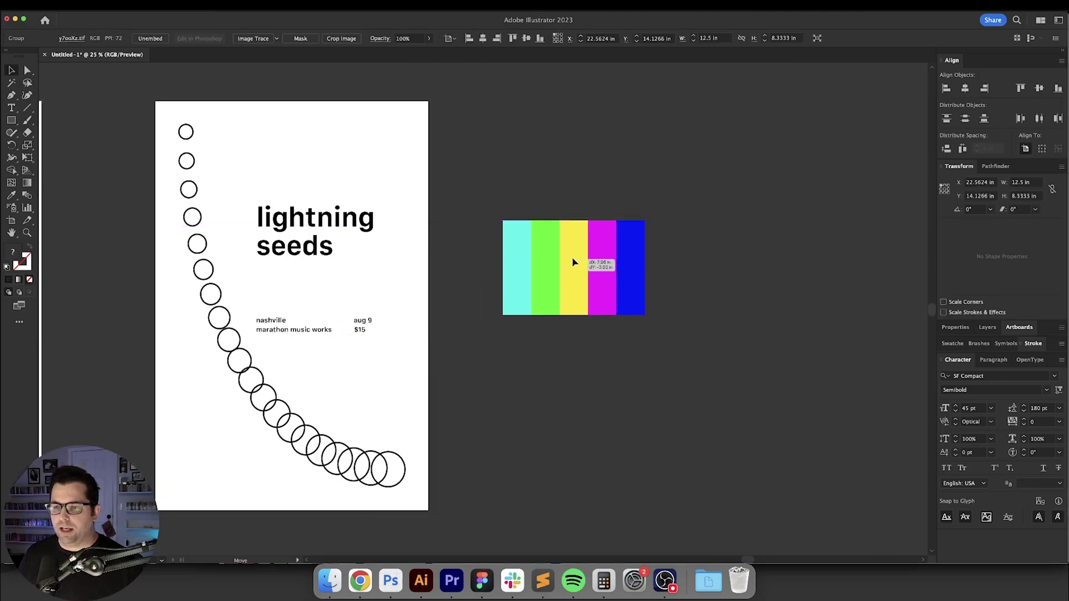
drag(572, 256, 571, 253)
click(489, 185)
drag(489, 185, 616, 187)
Step: Color every fifth circle on the duplicated poster, starting with the first, with the palette's cyan
click(327, 140)
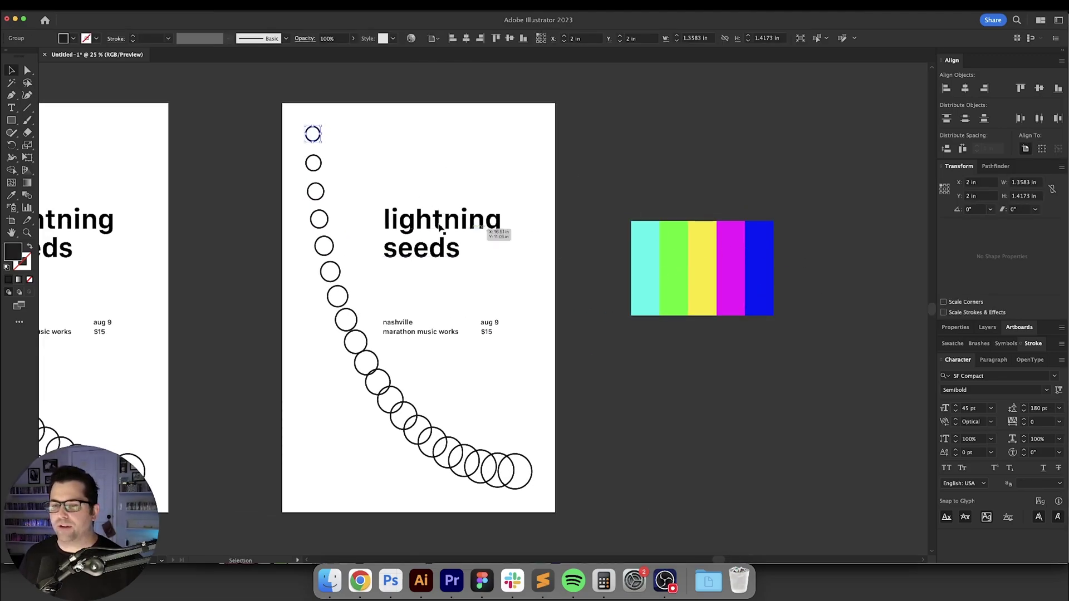
click(315, 193)
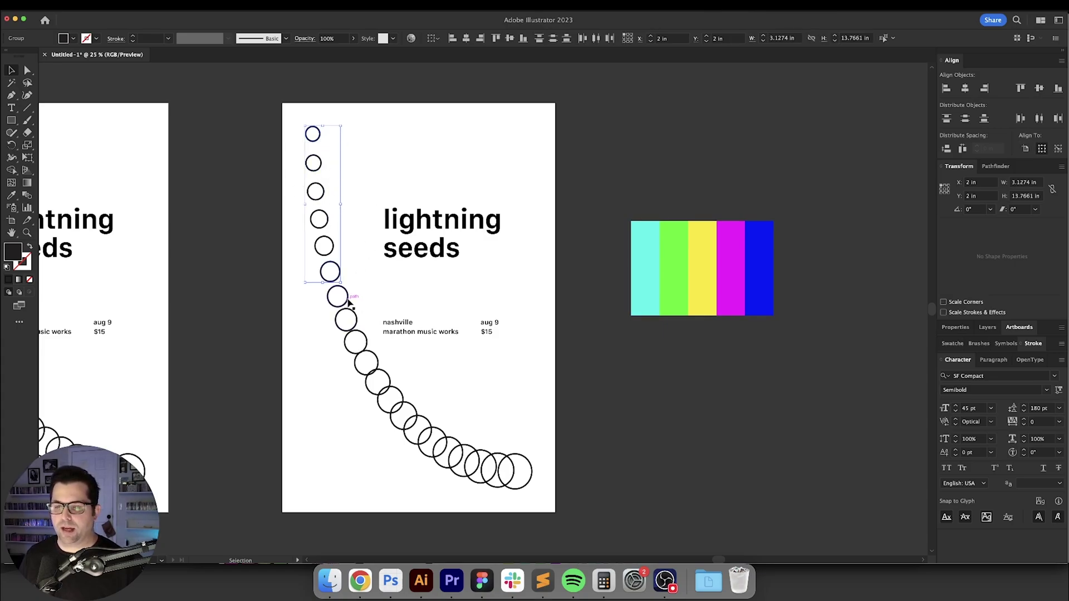
shift+click(380, 370)
shift+click(460, 444)
key(i)
click(656, 248)
key(v)
key(super+shift+a)
Step: Color every fifth circle, starting with the second, with the palette's green
click(319, 163)
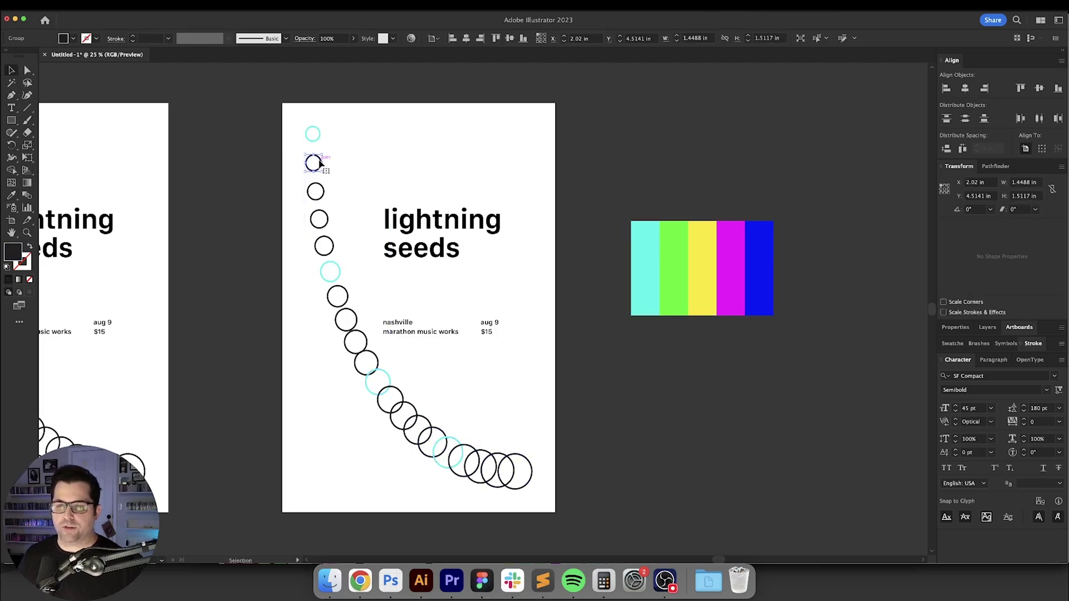
shift+click(348, 294)
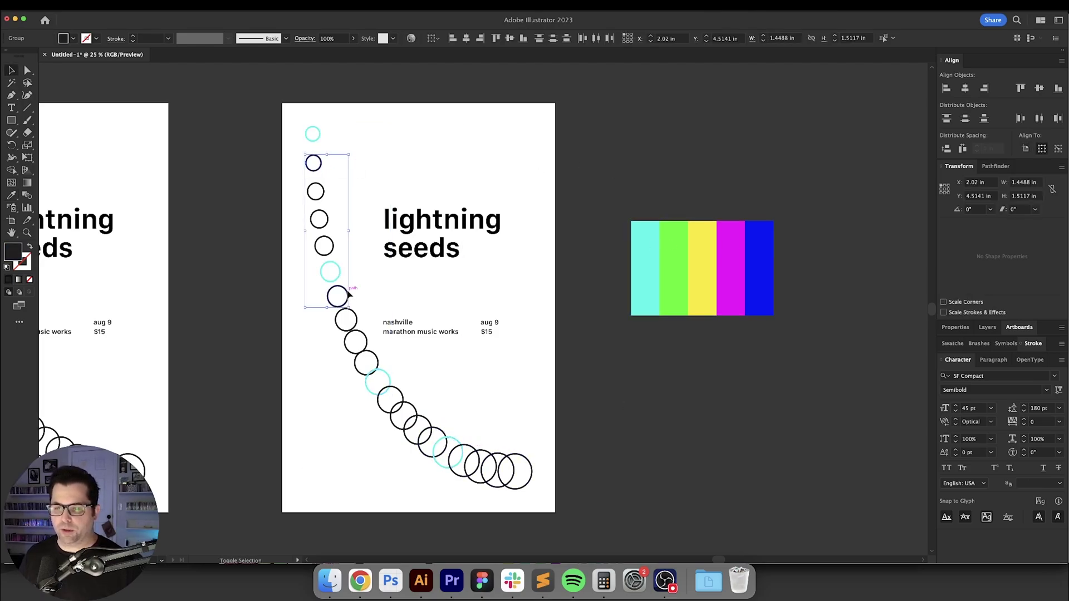
shift+click(403, 398)
shift+click(475, 449)
key(i)
click(678, 262)
key(v)
Step: Color every fifth circle, starting with the third, with the palette's yellow
click(323, 191)
shift+click(355, 317)
shift+click(415, 411)
Step: Color every fifth circle, starting with the fourth, with the palette's magenta
click(327, 221)
shift+click(365, 337)
shift+click(427, 422)
shift+click(505, 456)
key(i)
click(725, 262)
key(v)
Step: Color every fifth circle, starting with the fifth, with the palette's blue
click(331, 243)
shift+click(526, 459)
key(i)
click(763, 272)
key(v)
scroll(584, 206, right, 1)
click(516, 182)
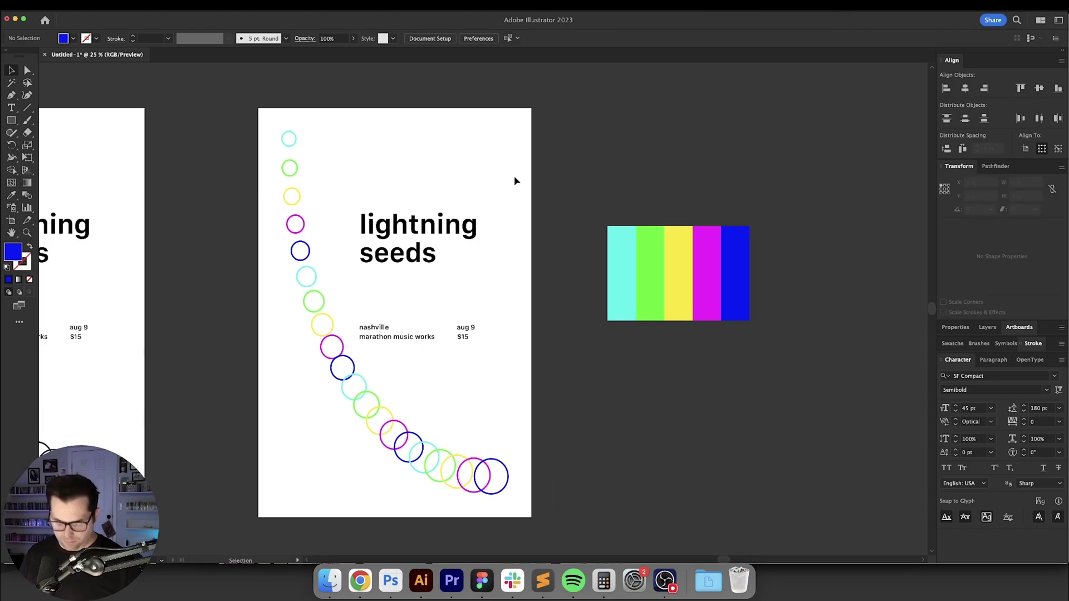
Step: Recolor the title and event details on the duplicated poster white by sampling the artboard background
key(m)
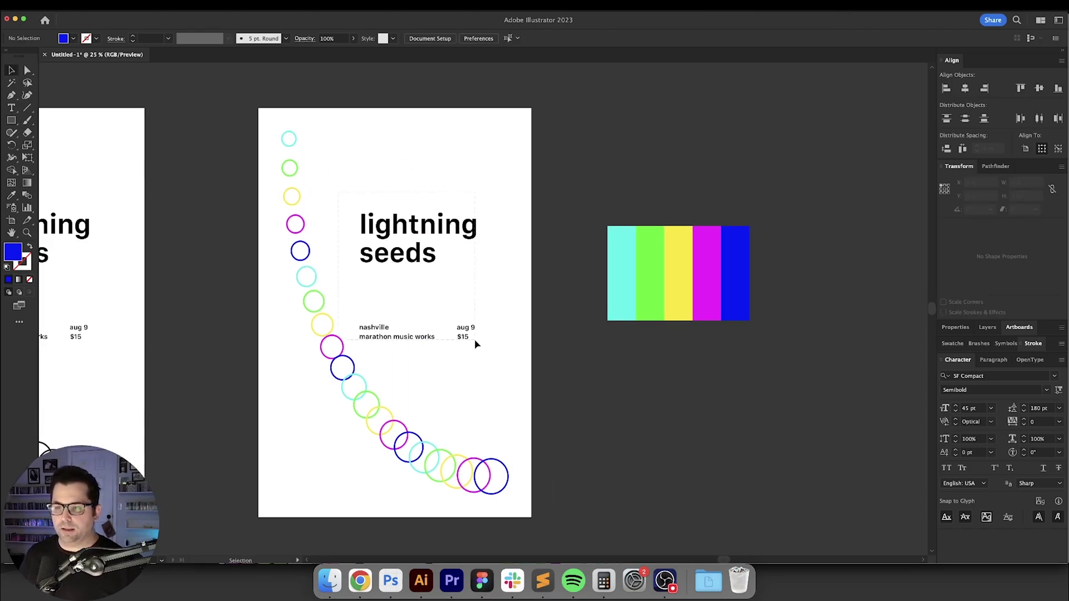
click(379, 342)
key(i)
click(446, 164)
key(v)
key(shift+super+a)
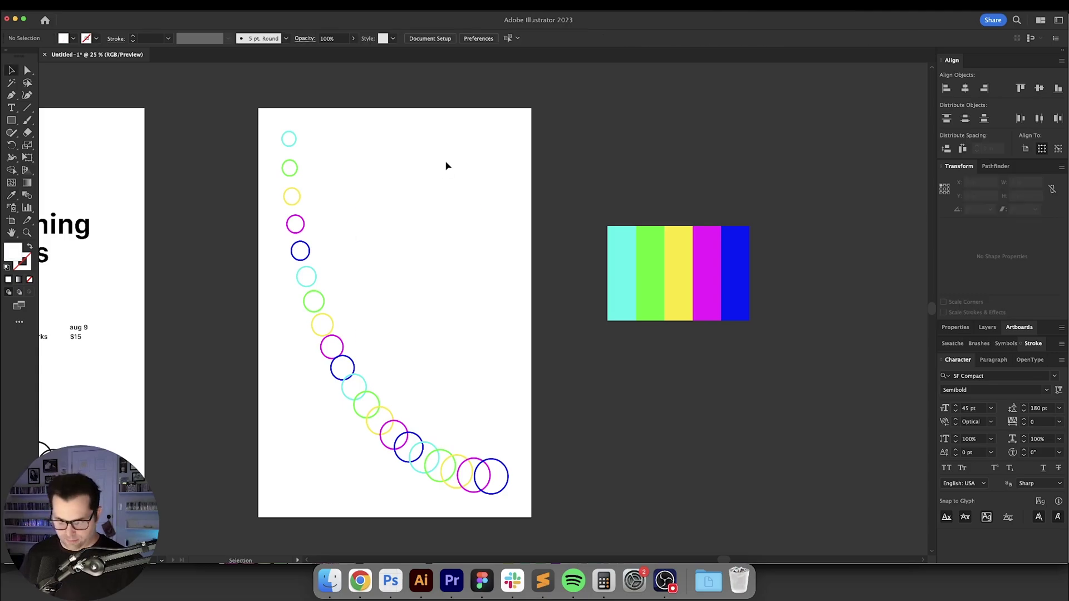
Step: Add a dark gray 24 x 36 in rectangle covering the duplicated artboard, behind the circles and text
drag(257, 108, 531, 517)
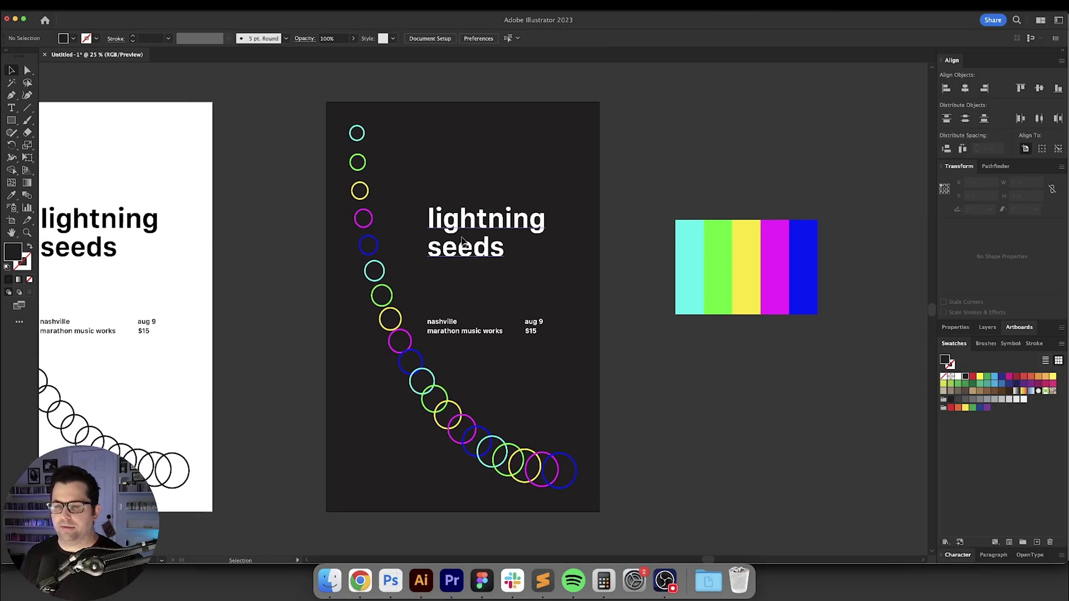
drag(282, 219, 438, 219)
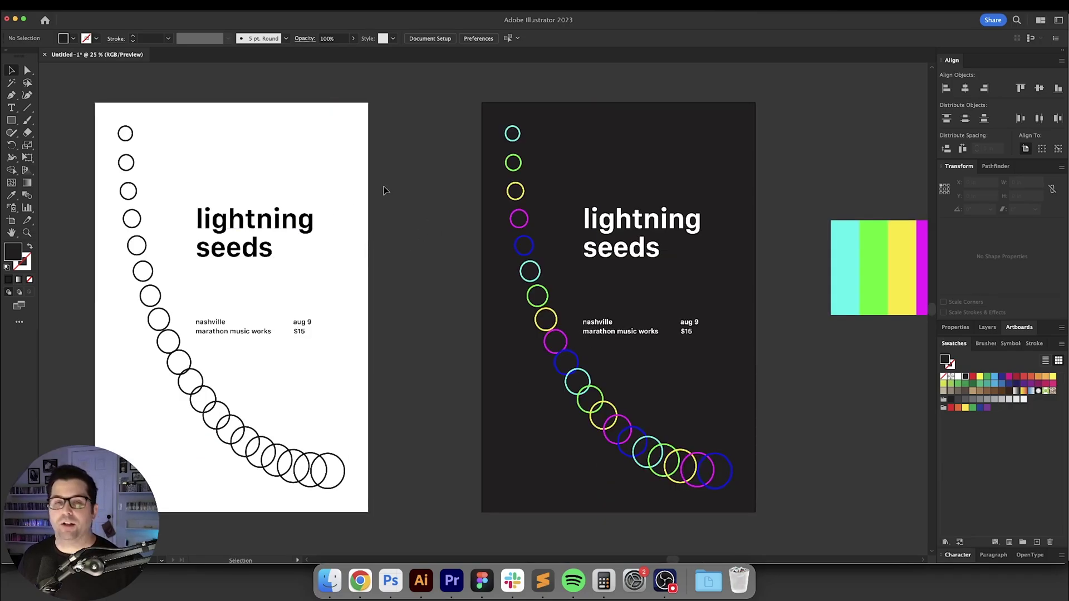
scroll(383, 191, right, 5)
Step: Draw a circle about 5.4 in wide in the dark poster's upper-right corner and fill it with the cyan from the curve
key(l)
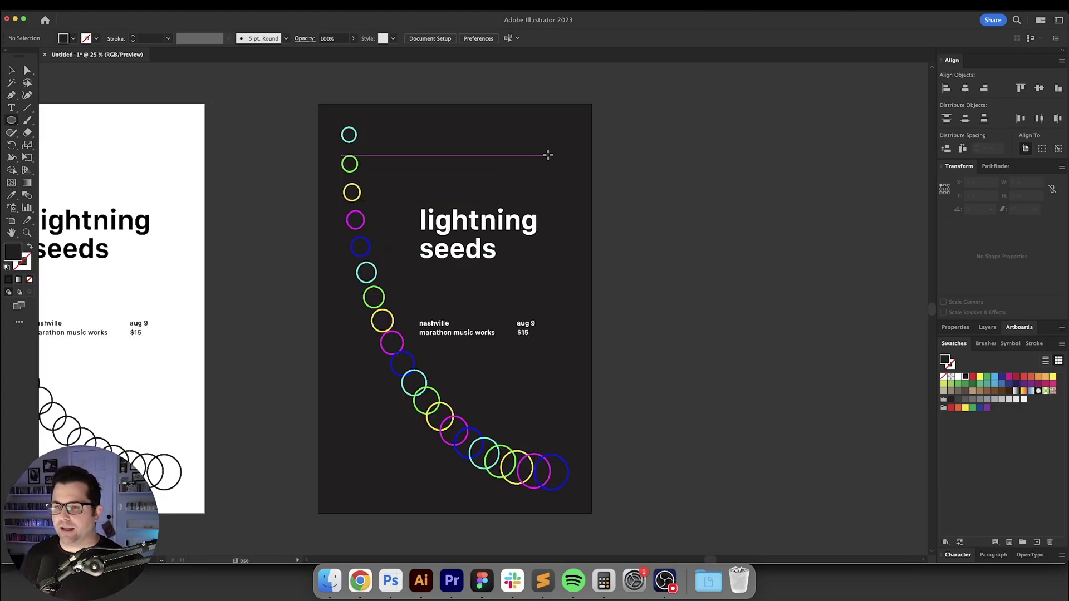
drag(548, 155, 579, 168)
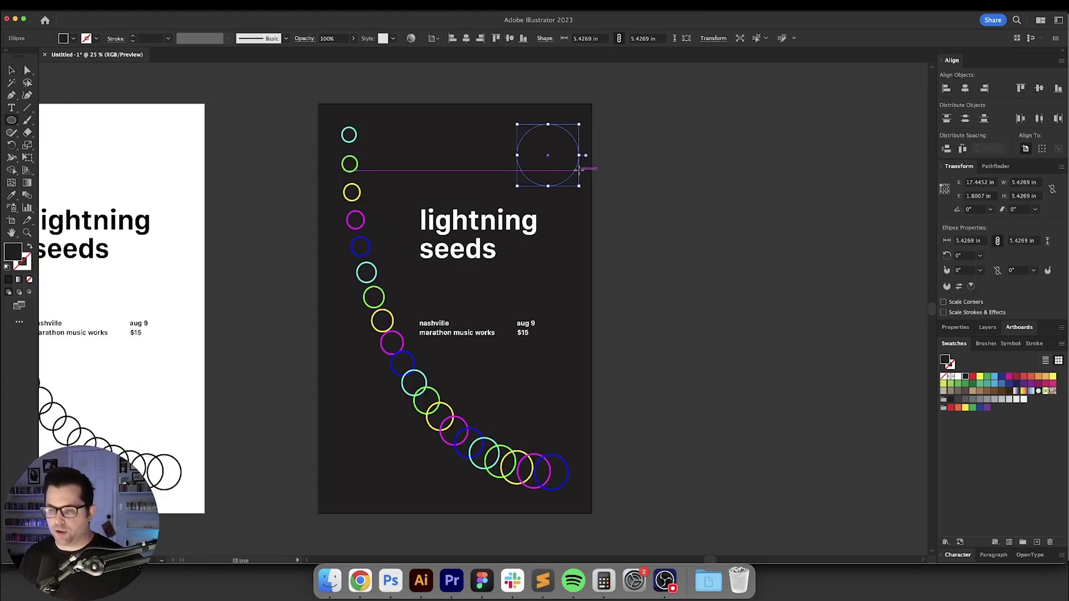
key(i)
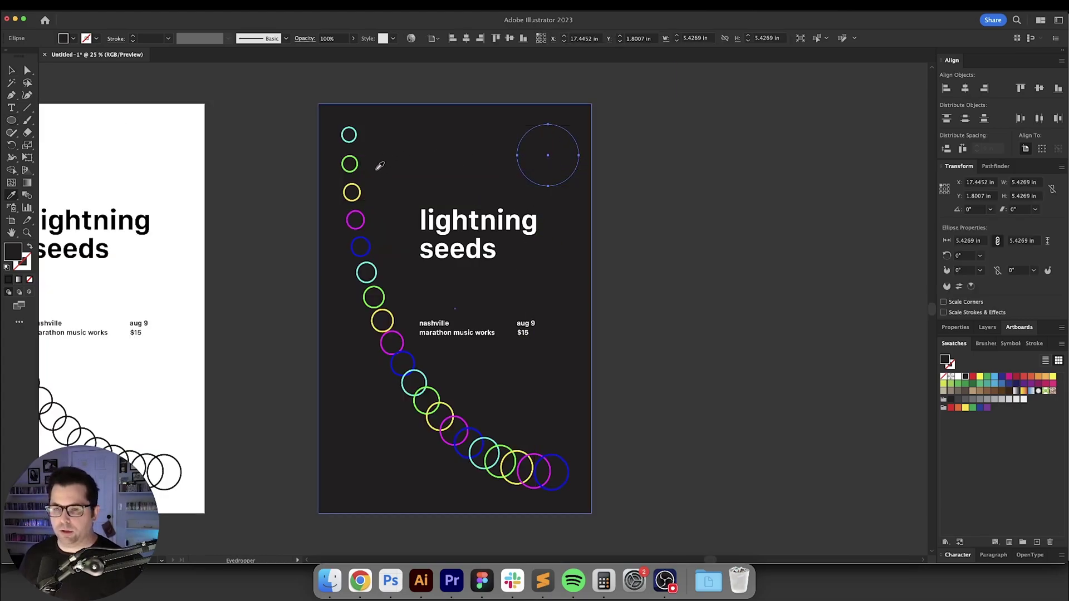
click(377, 264)
key(v)
drag(546, 160, 521, 183)
Step: Add a smaller circle overlapping the cyan one at its upper left and fill it with the curve's yellow
drag(534, 178, 408, 417)
key(i)
shift+click(390, 313)
key(v)
click(660, 206)
Step: Fill the circle about 6.2 in wide in the poster's lower-left corner with magenta sampled from the curve
key(i)
scroll(457, 413, up, 1)
click(455, 428)
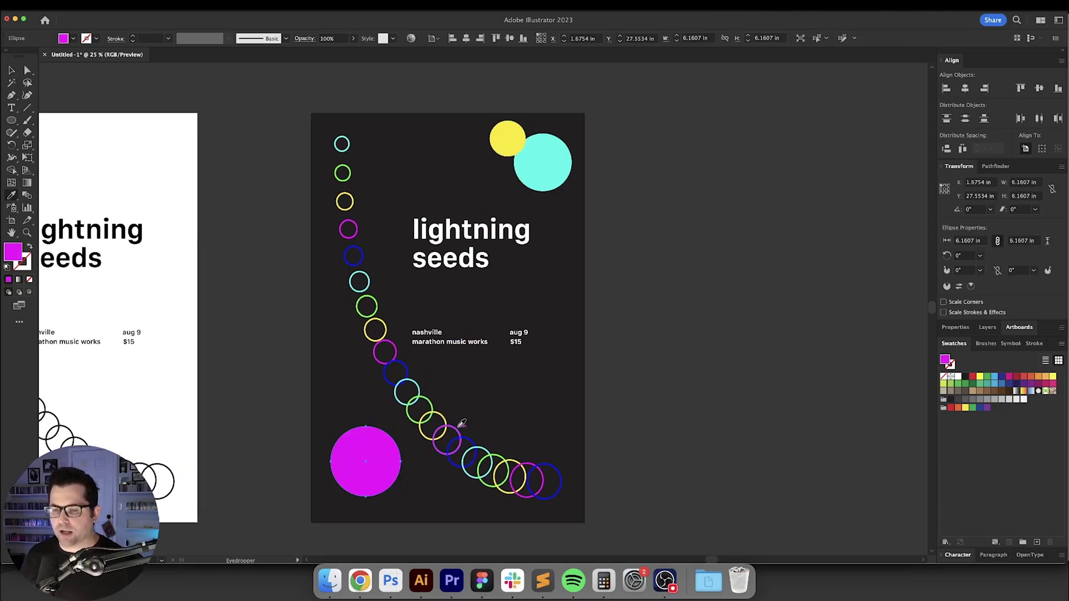
key(v)
click(656, 374)
Step: Copy the magenta circle to the date and price text, stacking it behind the text but above the dark background
scroll(670, 373, down, 2)
shift+click(420, 140)
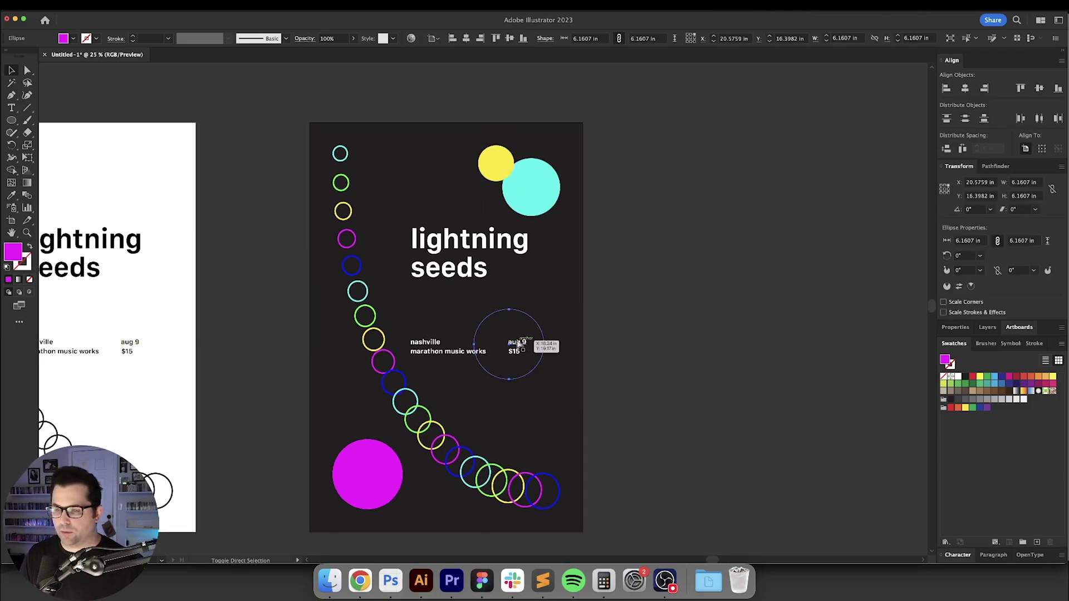
key(super+z)
key(super+shift+[)
key(super+])
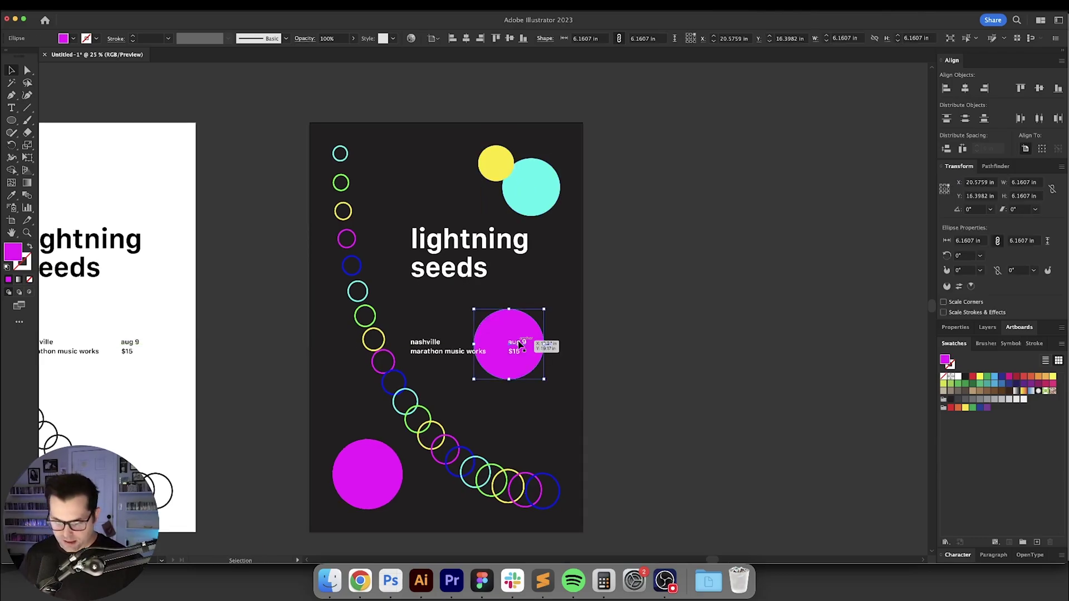
Step: Try a green fill on the circle behind the date and price, and undo it
key(i)
shift+click(426, 410)
key(v)
click(638, 368)
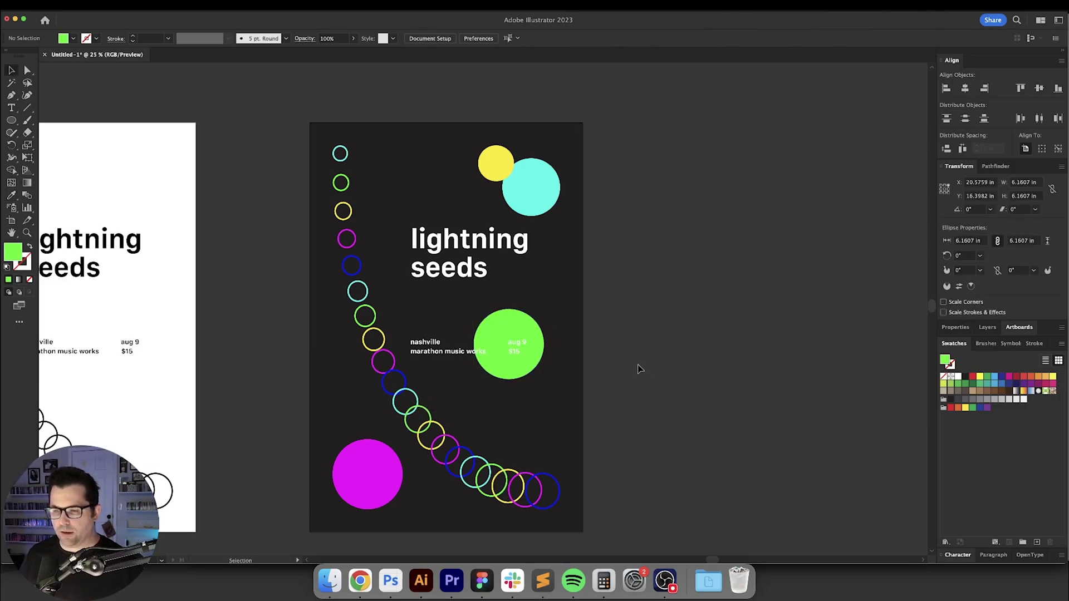
scroll(638, 369, down, 2)
click(498, 329)
key(super+z)
Step: Recolor the large circle in the poster's lower-left corner with green sampled from the curve
click(408, 437)
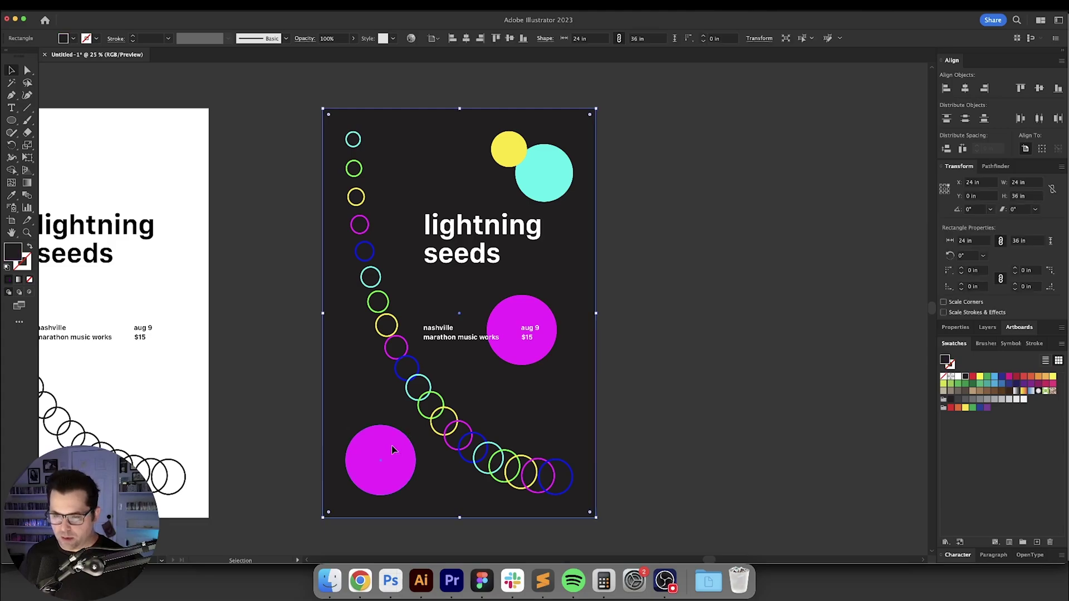
click(392, 450)
key(i)
shift+click(442, 397)
key(v)
click(675, 356)
drag(676, 357, 702, 367)
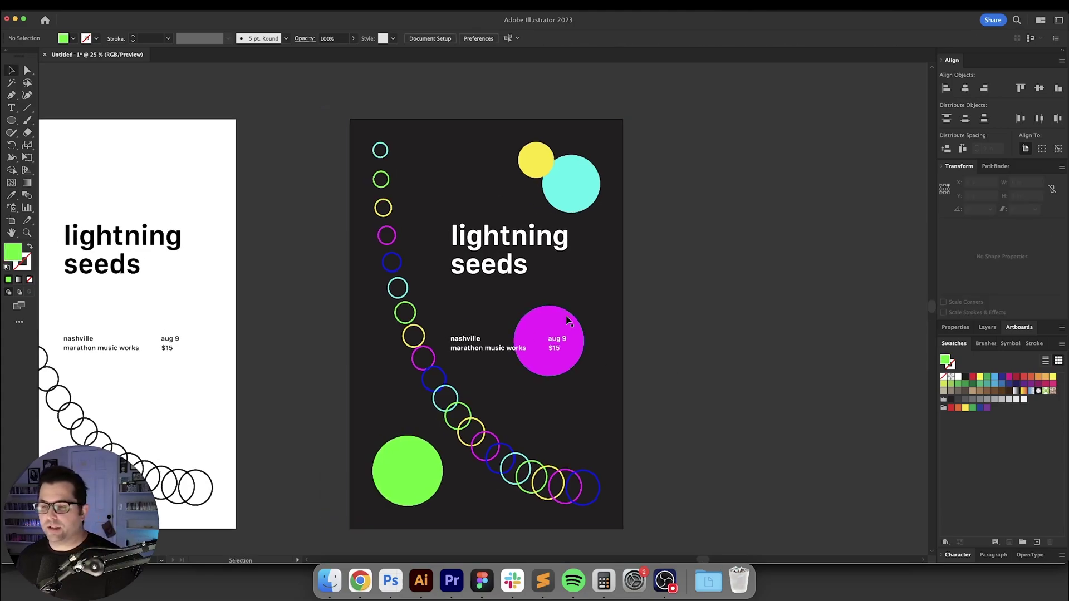
Step: Try the dark poster without its filled circles by deleting the yellow, cyan, magenta and green ones
click(544, 166)
key(Delete)
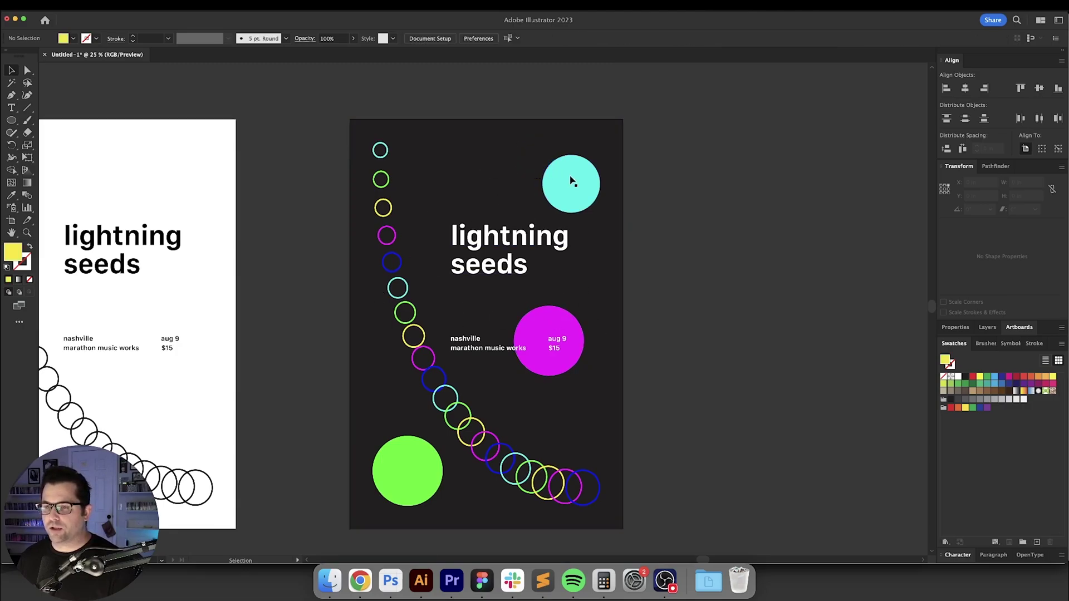
click(570, 180)
key(Delete)
click(551, 320)
key(Delete)
click(420, 446)
key(Delete)
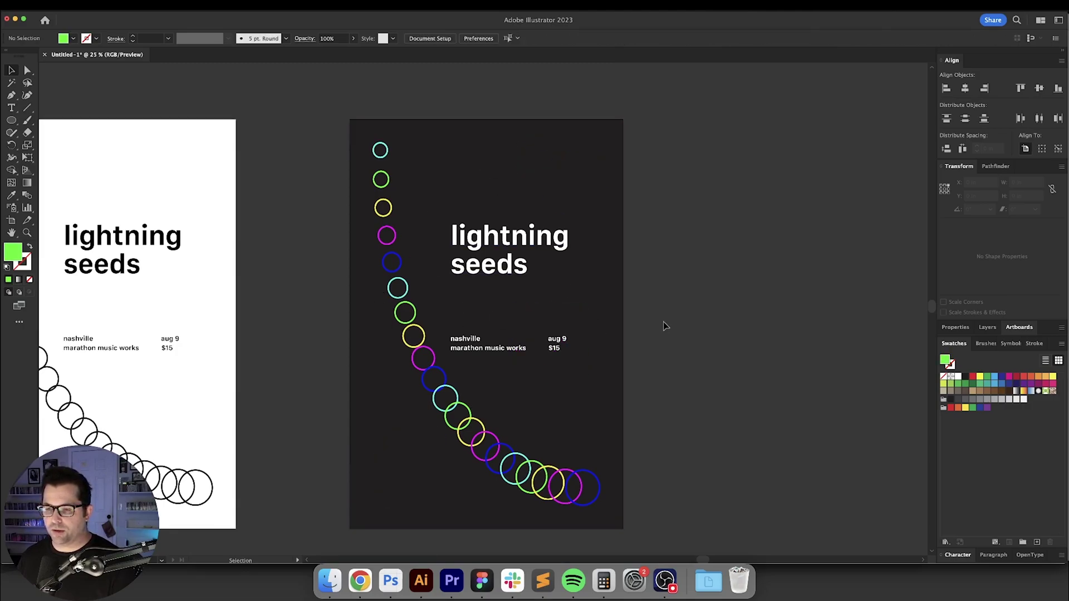
drag(717, 301, 683, 298)
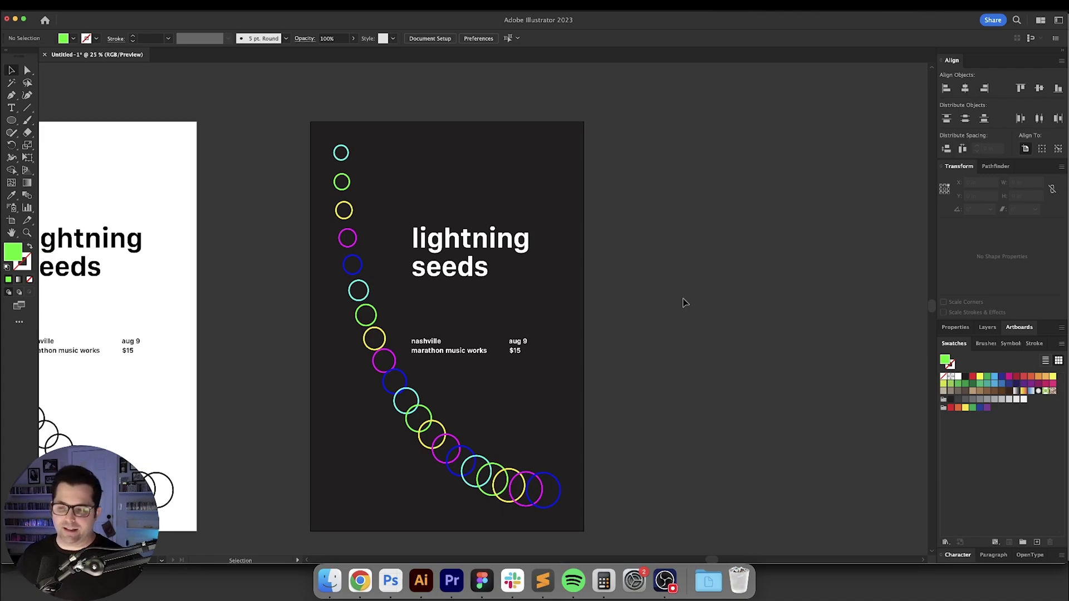
Step: Undo the deletion of the four filled circles
key(super+z)
key(super+z)
key(super+z)
key(super+z)
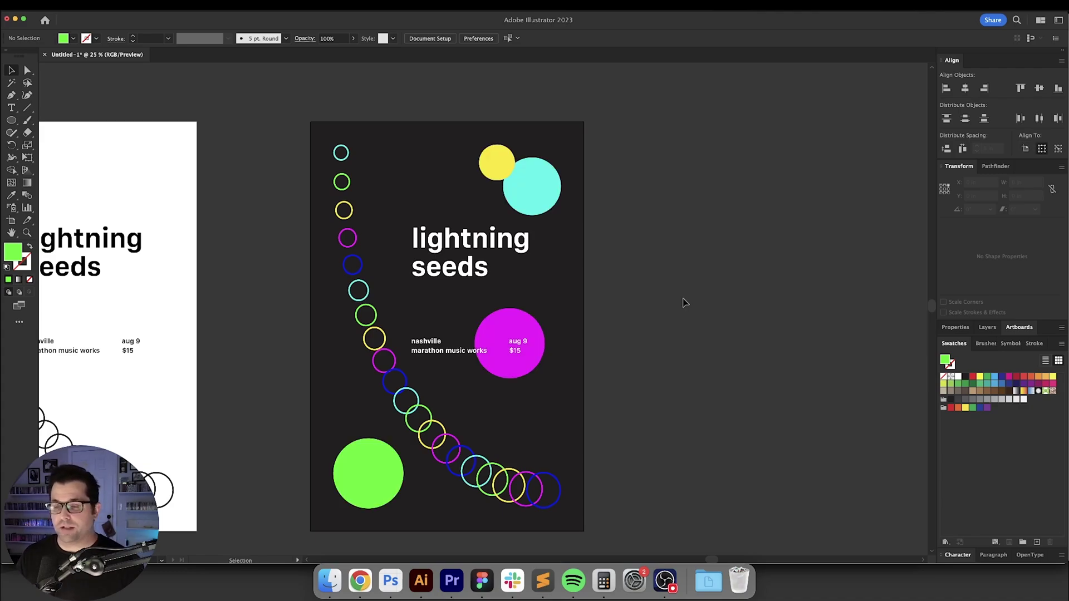